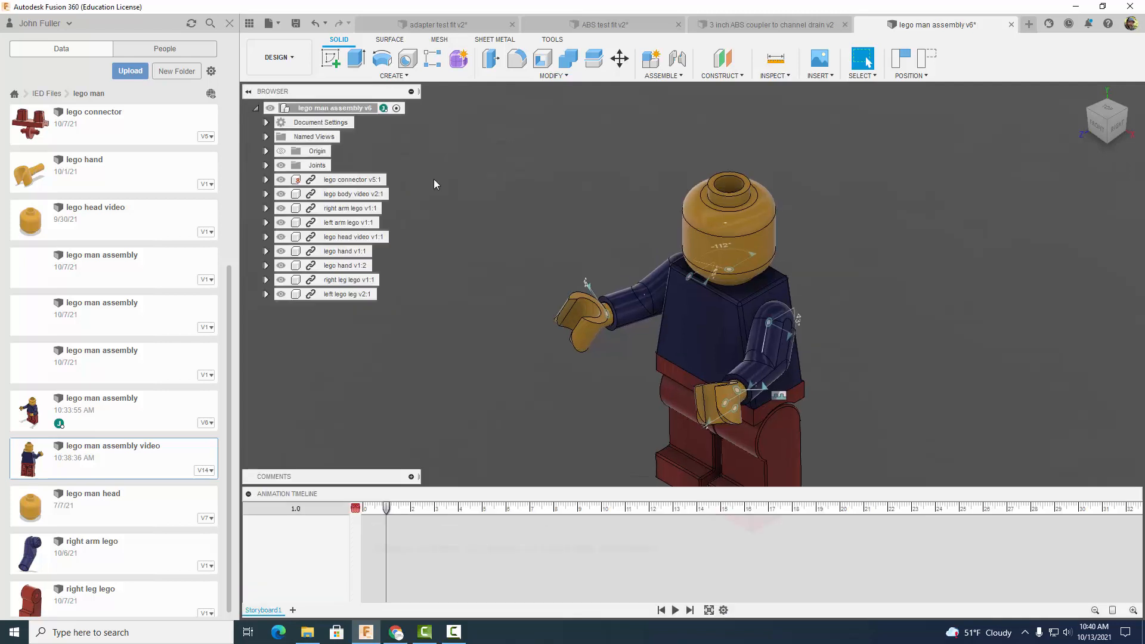
Hide the data panel and move the left leg component -8 mm along Z, away from the hip connector
{"action": "left_click", "coordinate": [230, 24]}
{"action": "scroll", "coordinate": [887, 332], "scroll_direction": "down", "scroll_amount": 5}
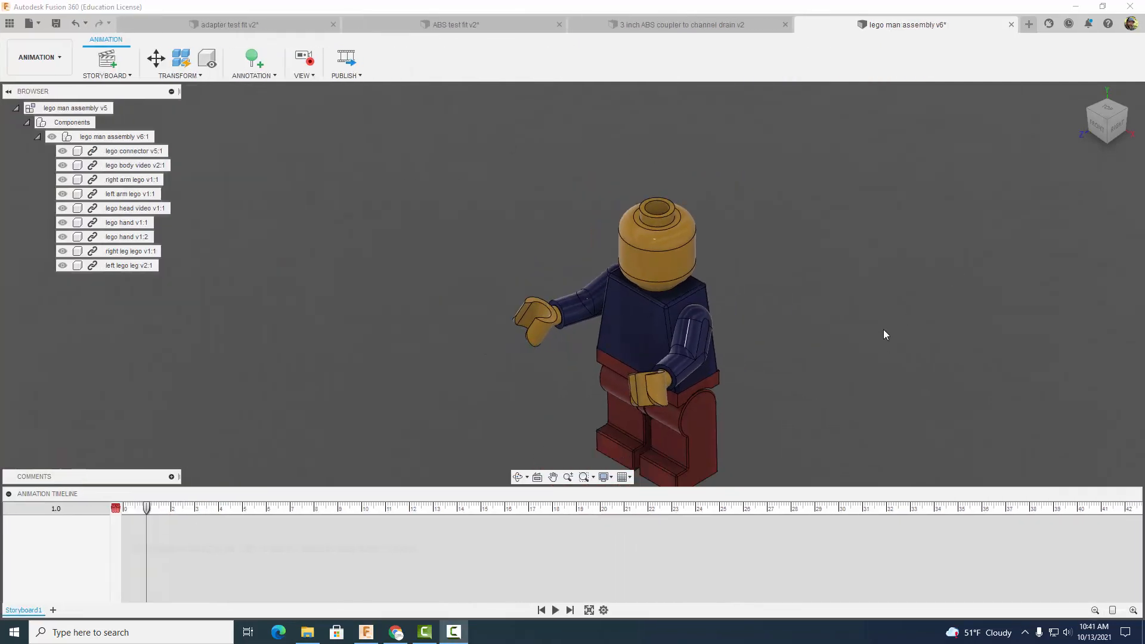
{"action": "middle_click_drag", "start_coordinate": [775, 309], "coordinate": [779, 273], "text": "shift"}
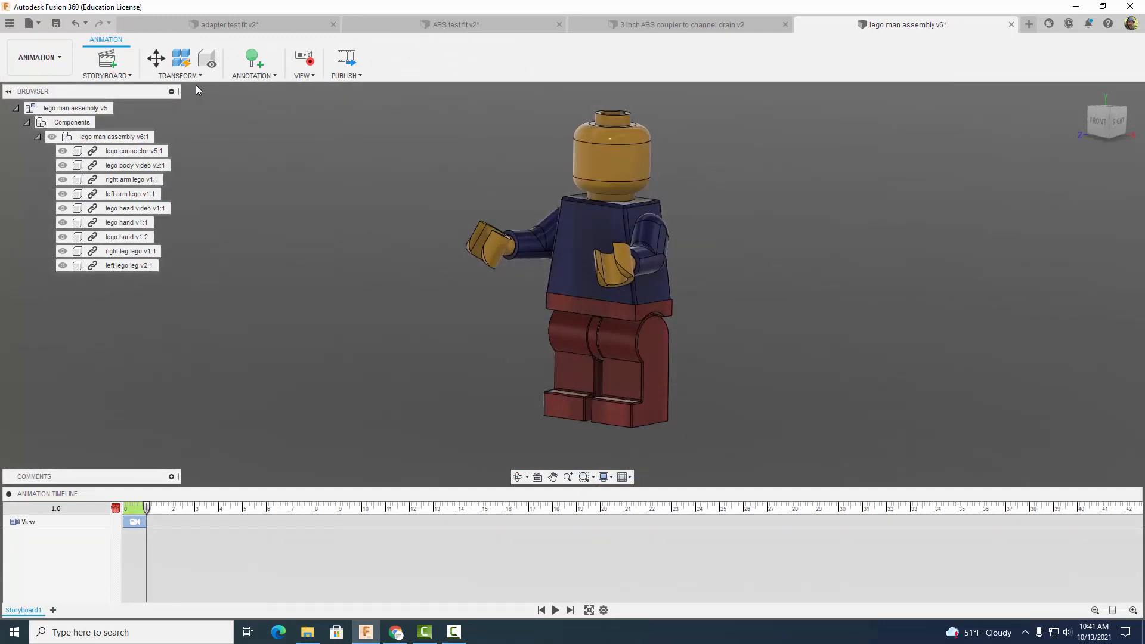
{"action": "left_click", "coordinate": [156, 58]}
{"action": "left_click", "coordinate": [614, 367]}
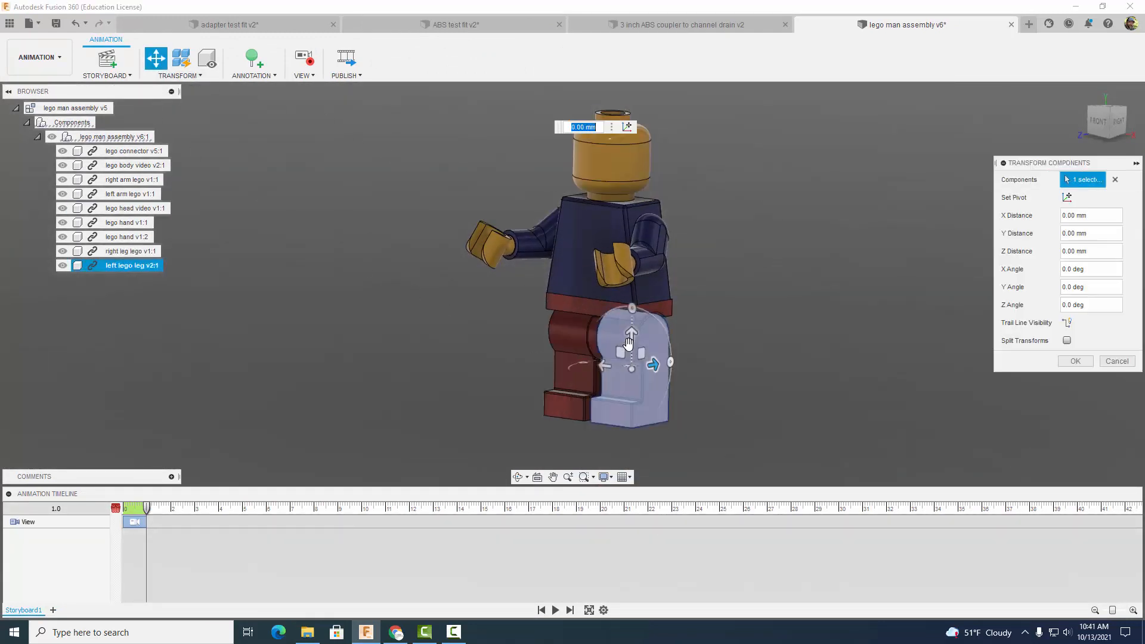
{"action": "left_click_drag", "start_coordinate": [629, 336], "coordinate": [629, 392]}
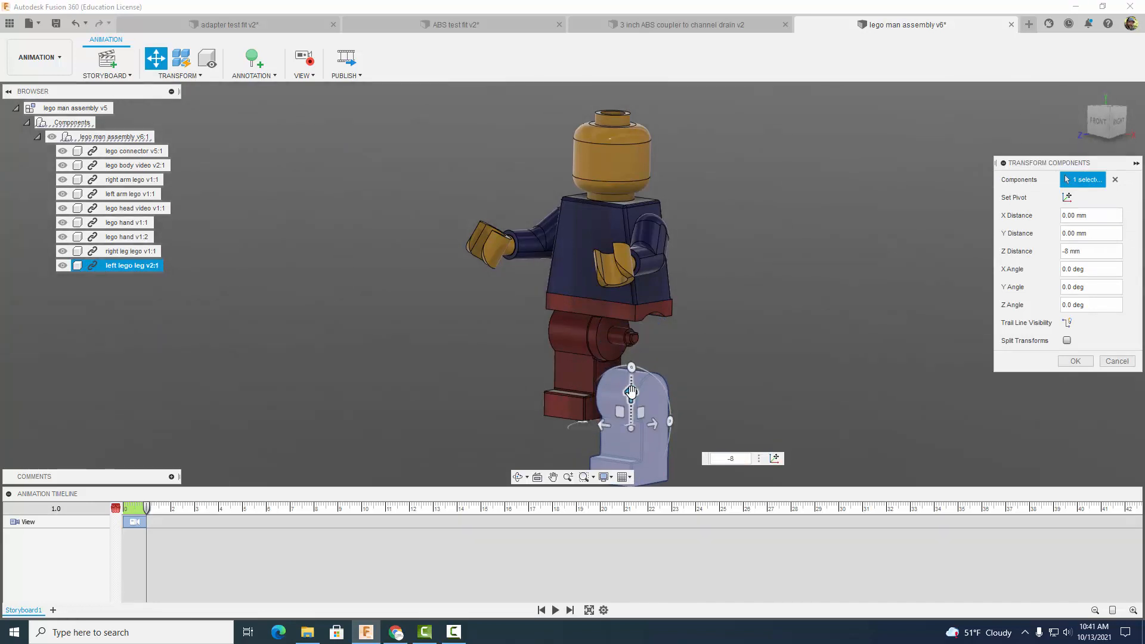
Move the right leg component -8 mm along Z and accept the transform
{"action": "left_click", "coordinate": [581, 334]}
{"action": "left_click_drag", "start_coordinate": [581, 334], "coordinate": [578, 388]}
{"action": "type", "text": "-8"}
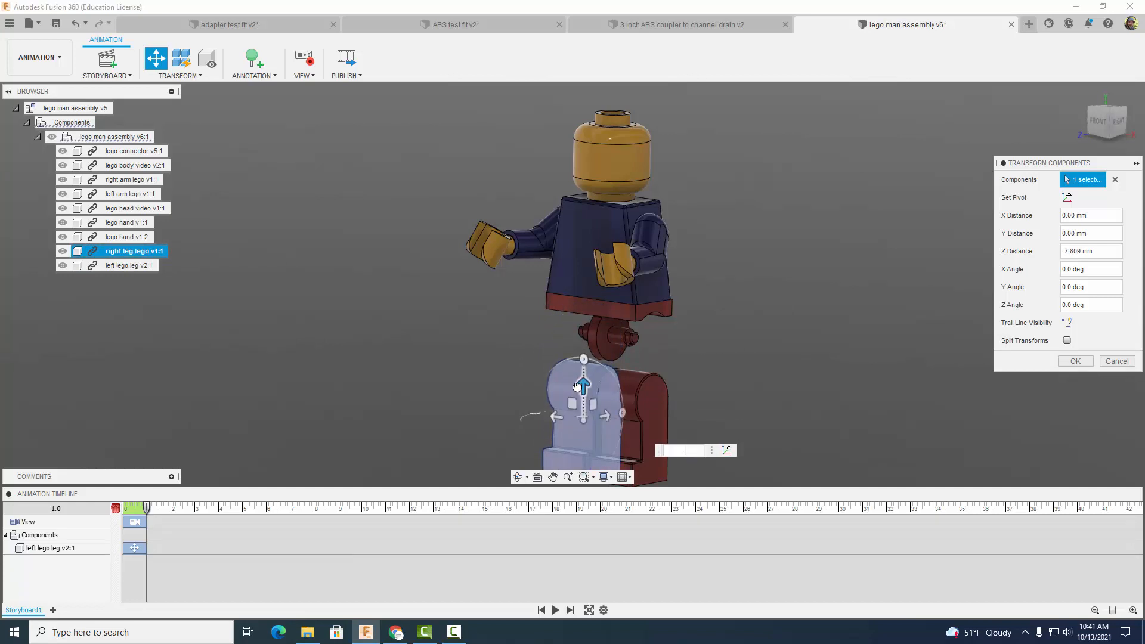
{"action": "left_click", "coordinate": [1073, 362]}
{"action": "mouse_move", "coordinate": [720, 311]}
{"action": "middle_mouse_down", "text": "shift"}
{"action": "mouse_move", "coordinate": [731, 317]}
{"action": "mouse_move", "coordinate": [708, 315]}
{"action": "mouse_move", "coordinate": [731, 309]}
{"action": "mouse_move", "coordinate": [710, 302]}
{"action": "mouse_move", "coordinate": [719, 313]}
{"action": "mouse_move", "coordinate": [702, 323]}
{"action": "middle_mouse_up", "text": "shift"}
{"action": "left_click", "coordinate": [703, 325]}
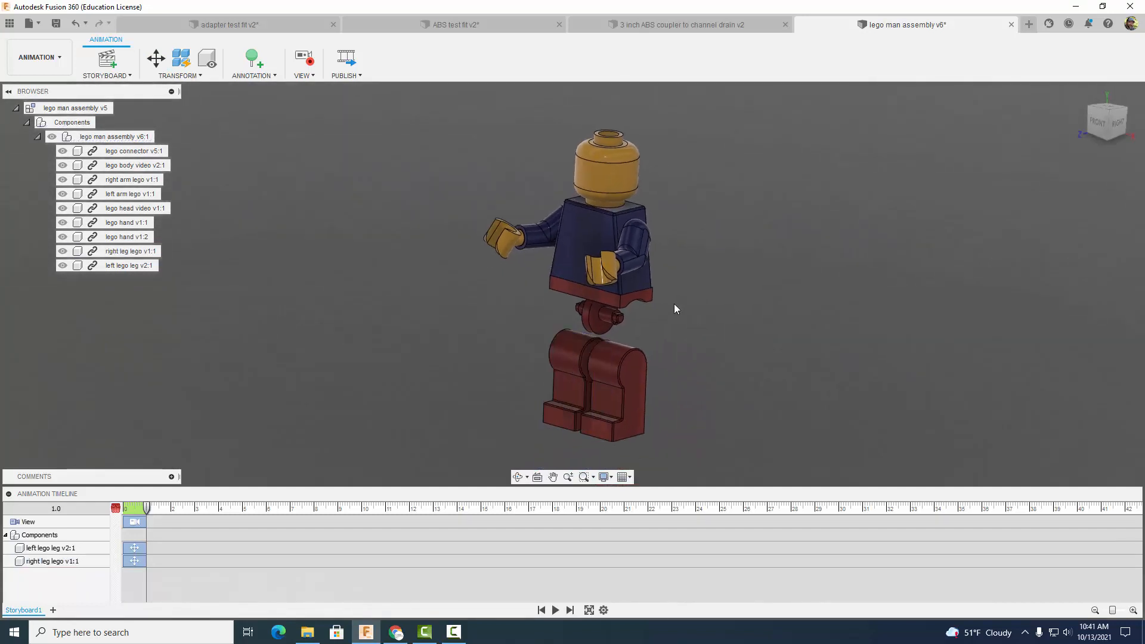
Transform the left arm component by -6 mm along Z so it separates sideways from the torso
{"action": "left_click", "coordinate": [156, 58]}
{"action": "left_click", "coordinate": [597, 257]}
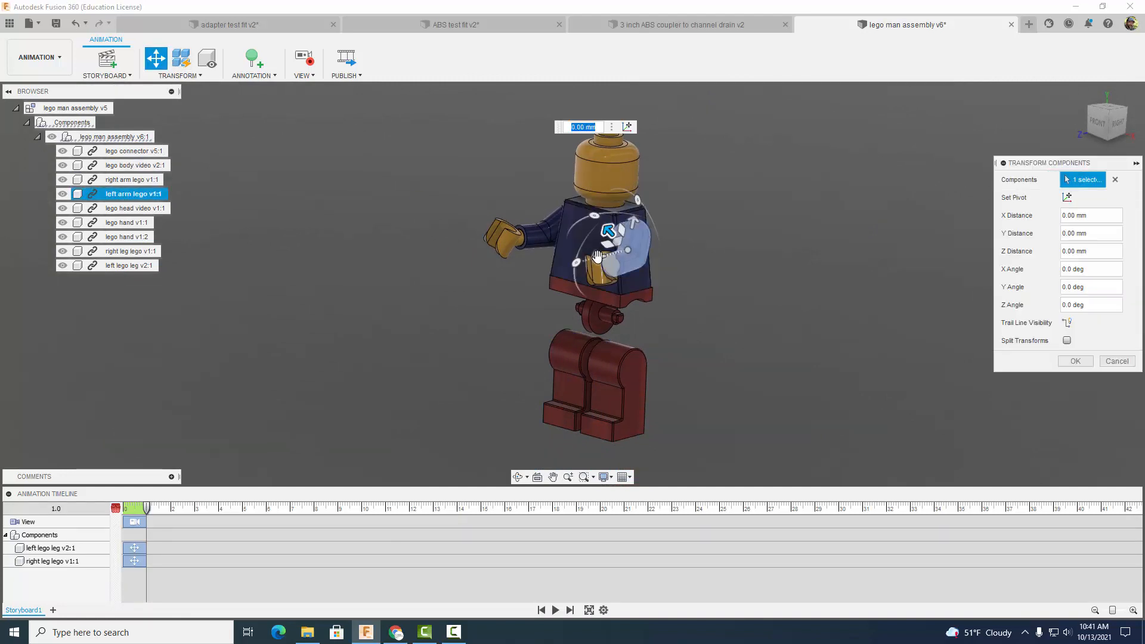
{"action": "left_click_drag", "start_coordinate": [597, 256], "coordinate": [642, 245]}
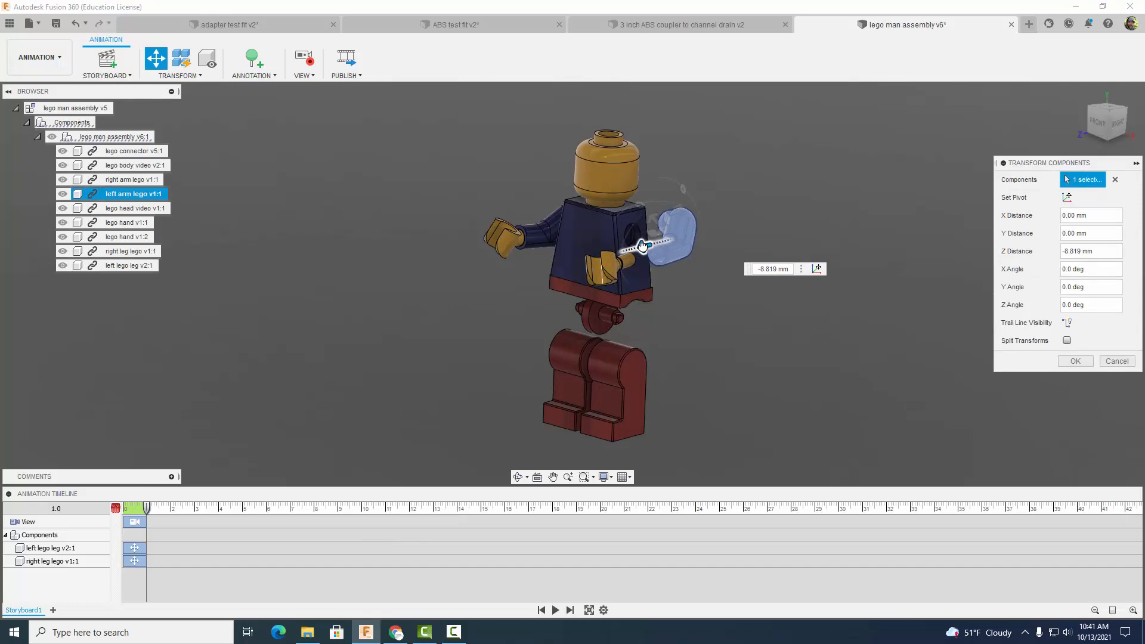
{"action": "middle_click_drag", "start_coordinate": [716, 173], "coordinate": [745, 161], "text": "shift"}
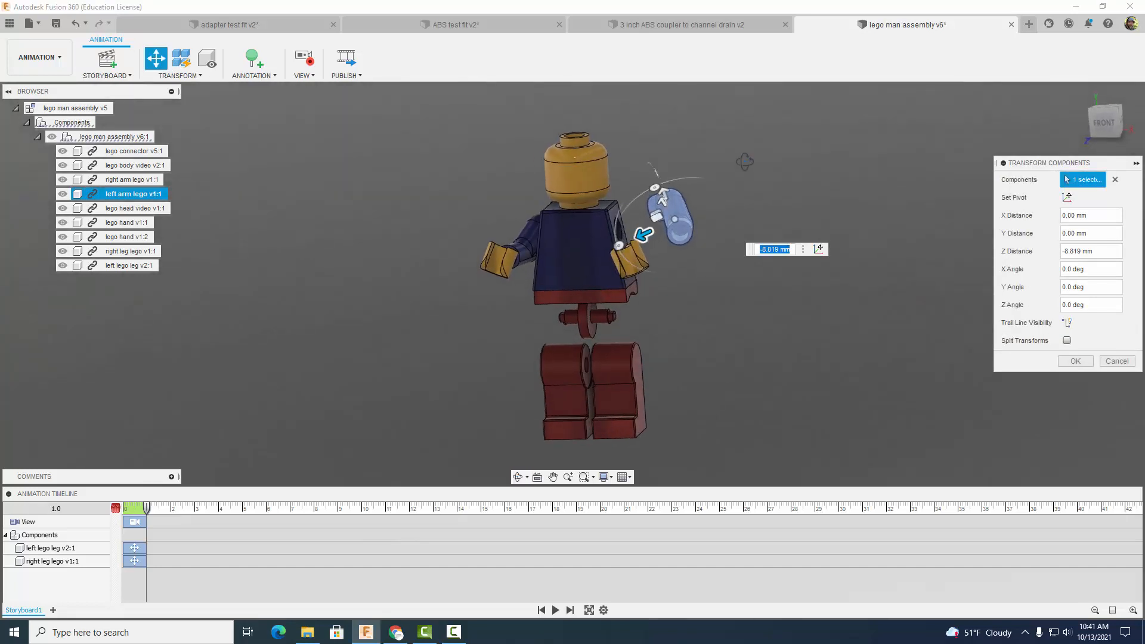
{"action": "type", "text": "-6"}
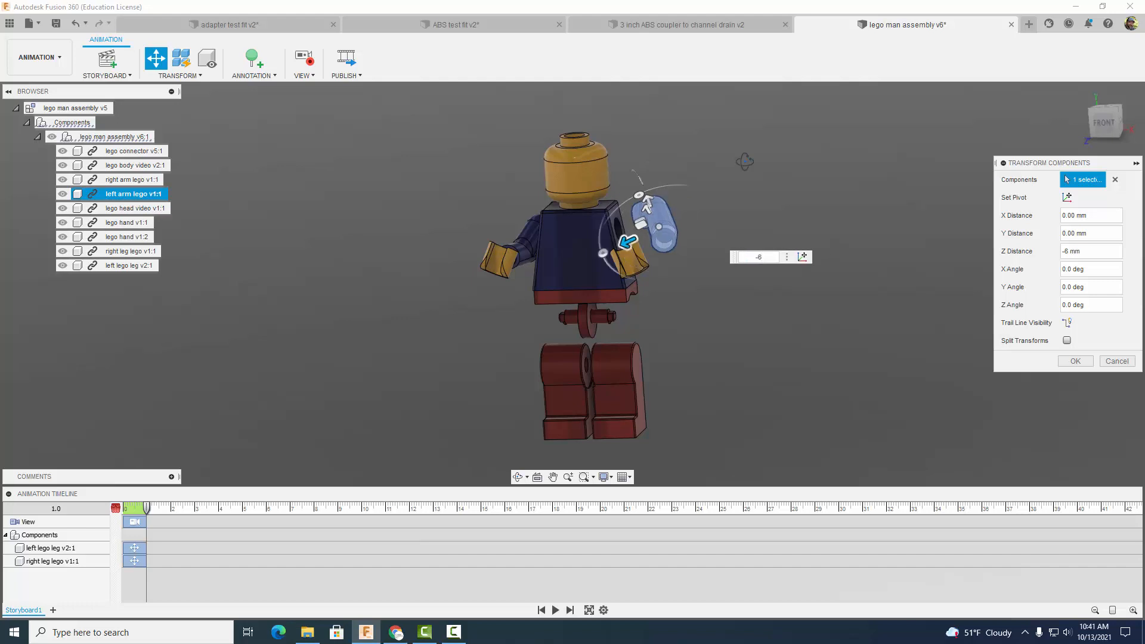
Offset the right arm component 6 mm along Z, away from the torso, and accept the transform
{"action": "left_click", "coordinate": [526, 239]}
{"action": "left_click_drag", "start_coordinate": [506, 229], "coordinate": [471, 217]}
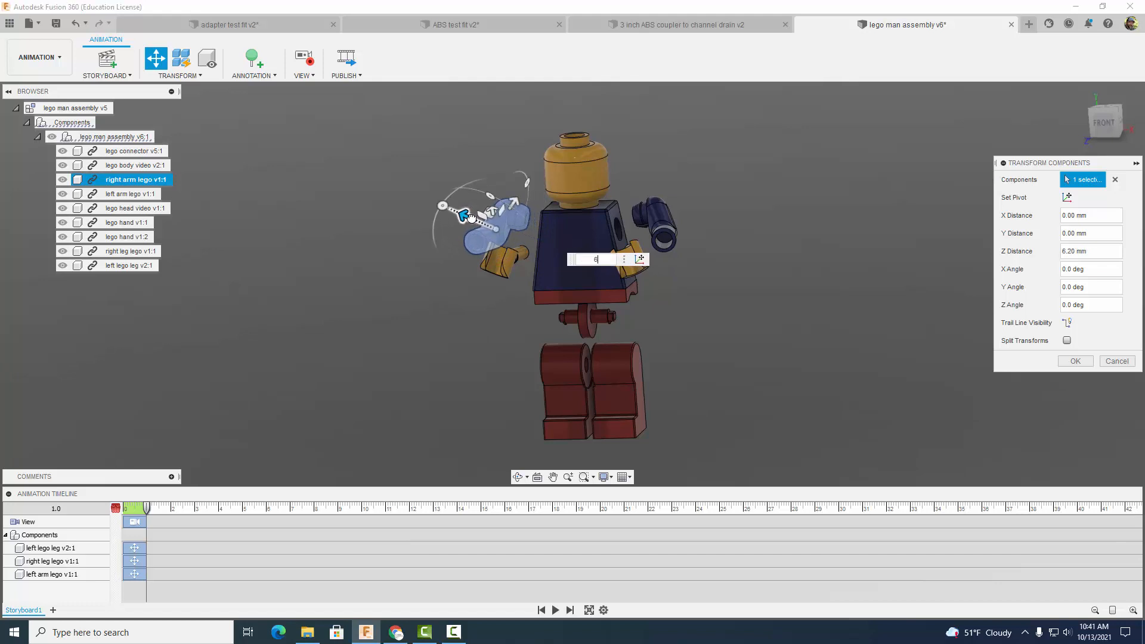
{"action": "type", "text": "6"}
{"action": "left_click", "coordinate": [1074, 361]}
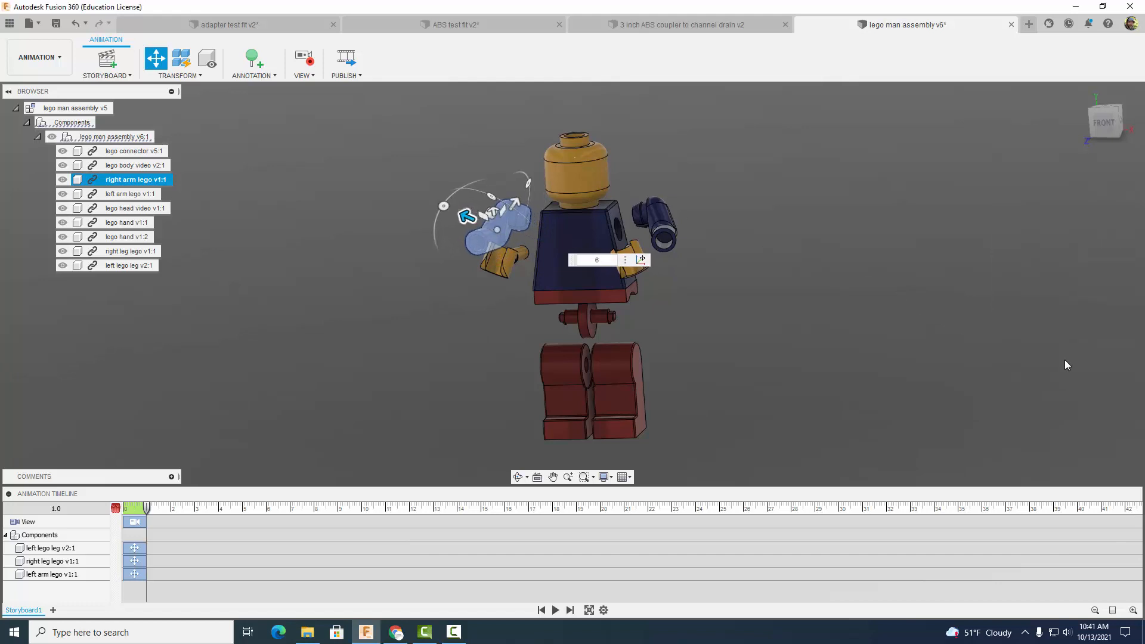
{"action": "left_click", "coordinate": [930, 327]}
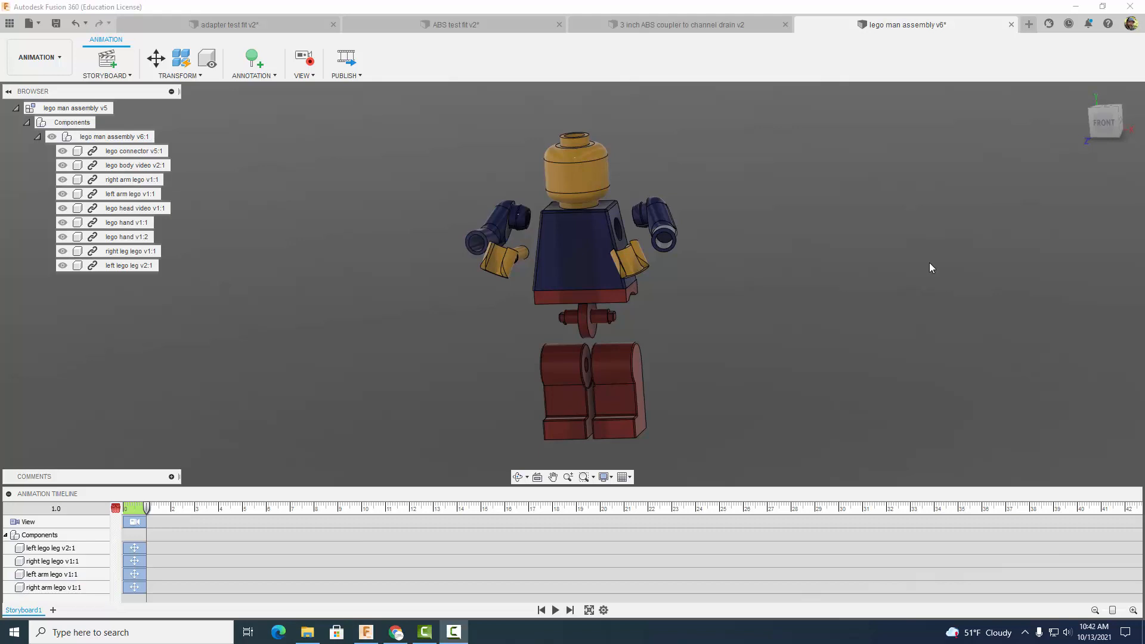
Pull the right arm's hand component (lego hand v1:1) 10 mm outward along Z
{"action": "middle_click_drag", "start_coordinate": [911, 263], "coordinate": [793, 248], "text": "shift"}
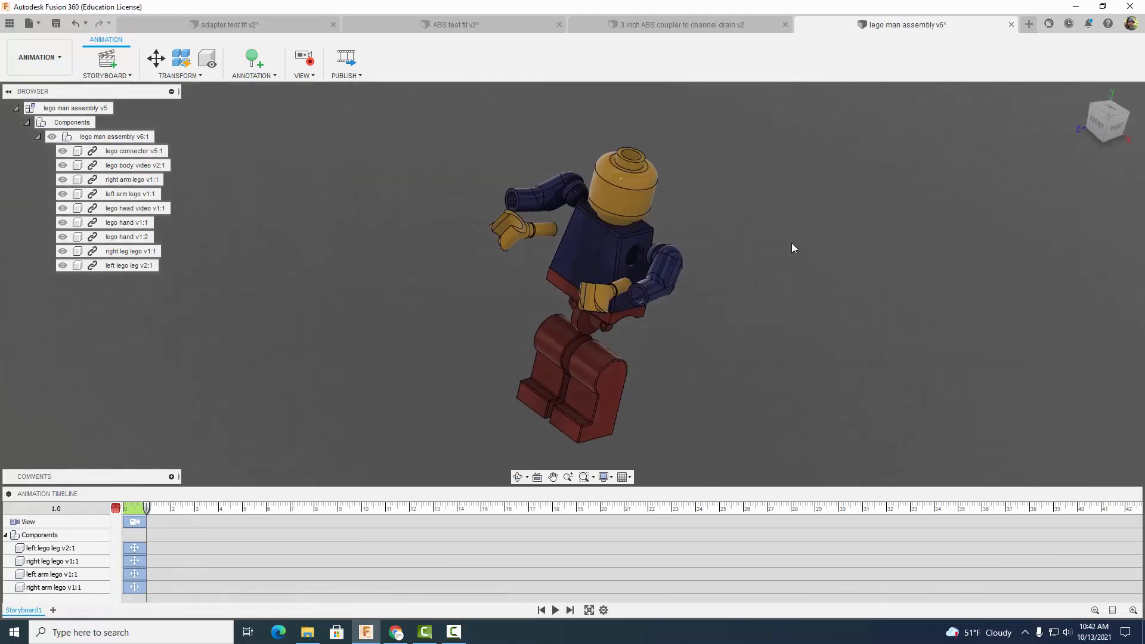
{"action": "left_click", "coordinate": [156, 58]}
{"action": "left_click", "coordinate": [493, 229]}
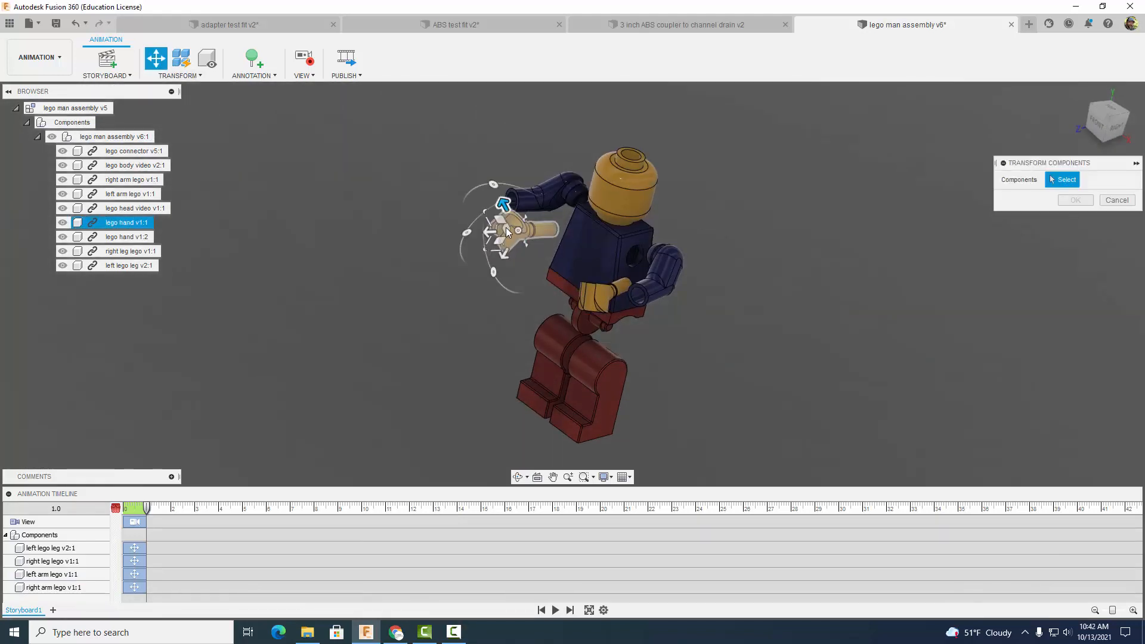
{"action": "left_click_drag", "start_coordinate": [490, 231], "coordinate": [440, 234]}
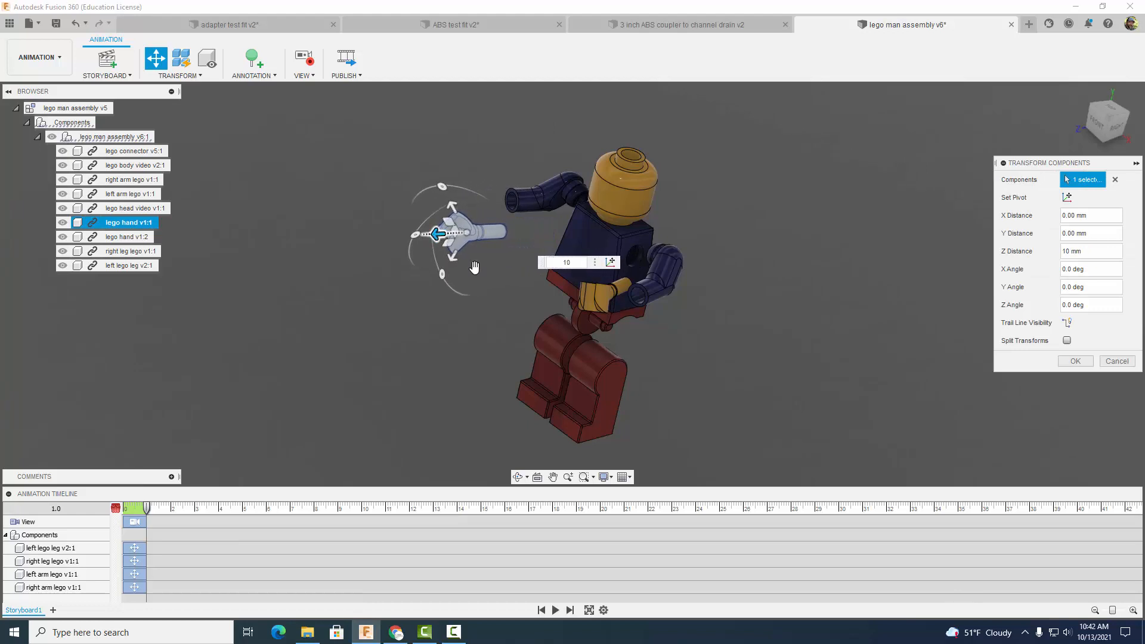
Pull the left arm's hand component (lego hand v1:2) 10 mm outward along Z
{"action": "left_click", "coordinate": [597, 295]}
{"action": "left_click_drag", "start_coordinate": [581, 303], "coordinate": [549, 316]}
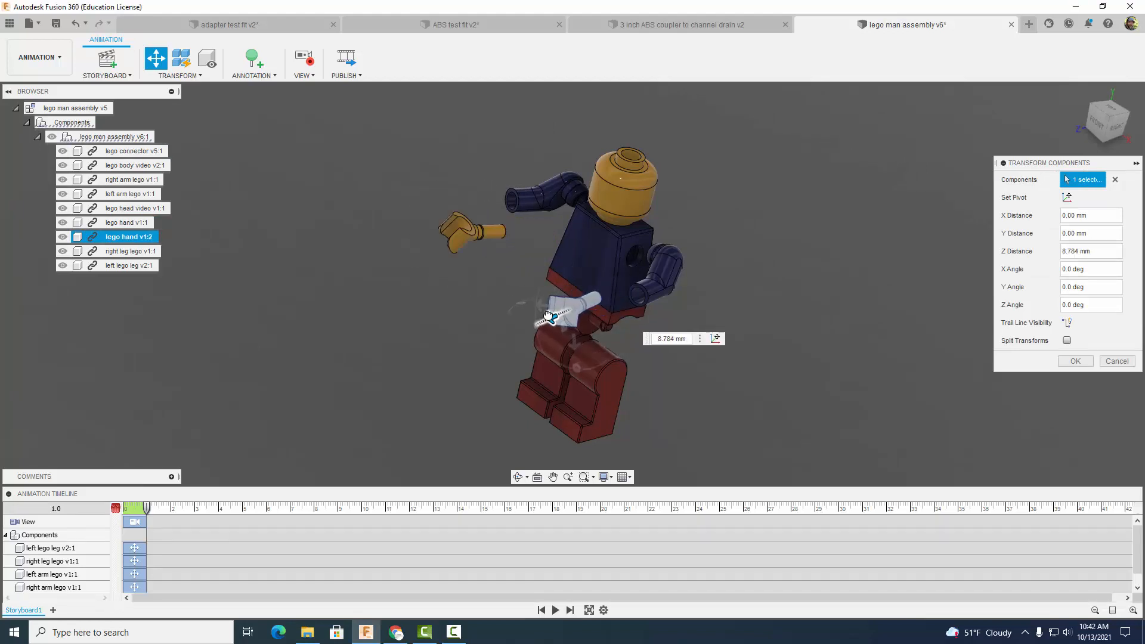
{"action": "type", "text": "10"}
{"action": "key", "text": "Return"}
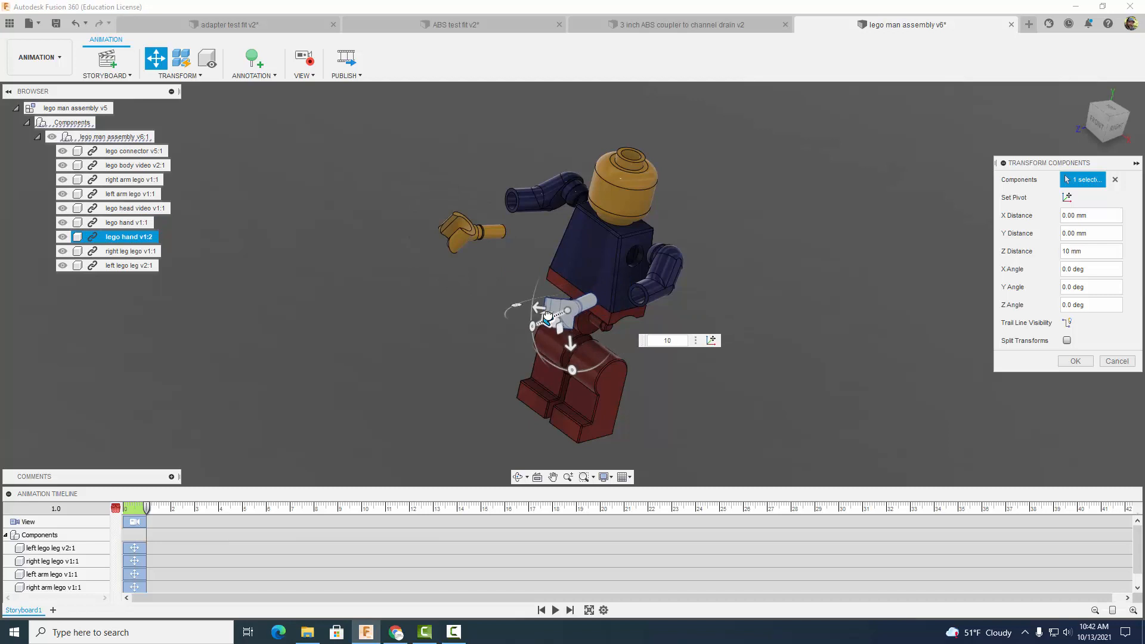
Shift the left arm's hand along X to line up with its arm, setting the X distance to -6 mm
{"action": "middle_click_drag", "start_coordinate": [760, 311], "coordinate": [776, 328], "text": "shift"}
{"action": "left_click_drag", "start_coordinate": [561, 334], "coordinate": [596, 335]}
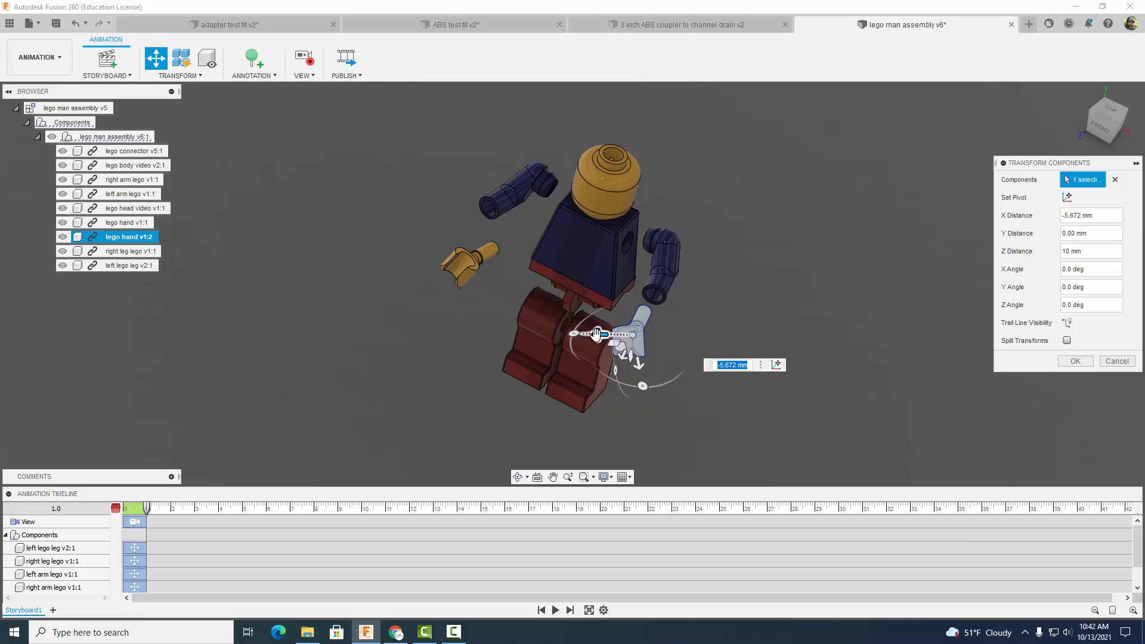
{"action": "type", "text": "-5"}
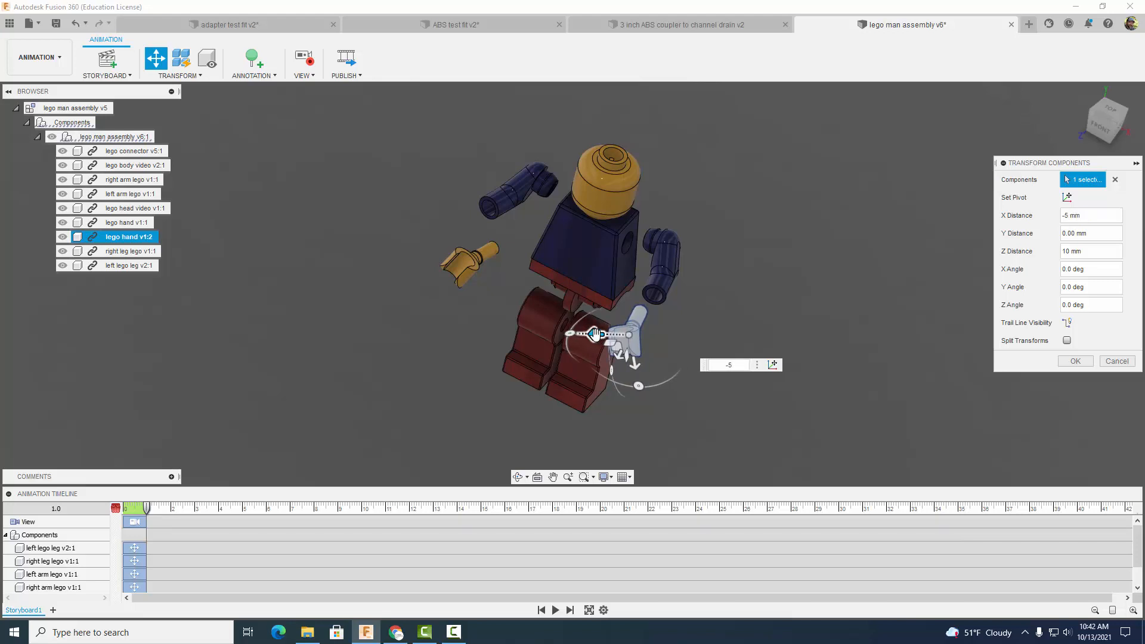
{"action": "mouse_move", "coordinate": [763, 274]}
{"action": "middle_mouse_down", "text": "shift"}
{"action": "mouse_move", "coordinate": [758, 305]}
{"action": "mouse_move", "coordinate": [769, 304]}
{"action": "mouse_move", "coordinate": [760, 279]}
{"action": "middle_mouse_up", "text": "shift"}
{"action": "type", "text": "-6"}
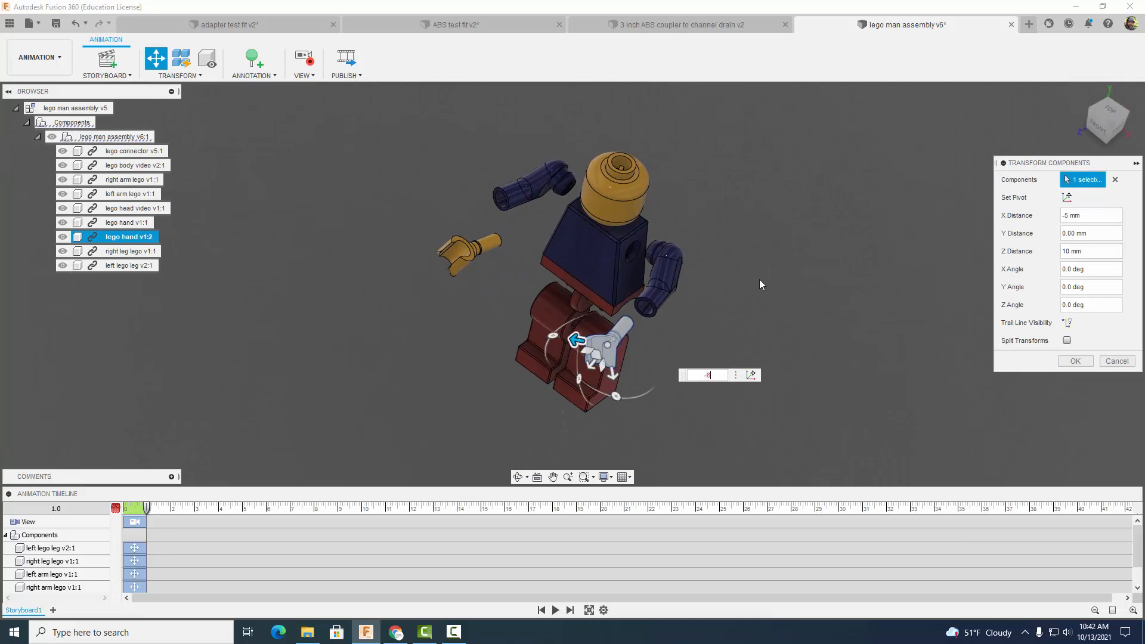
Shift the right arm's hand 6 mm along X to line up with its arm and accept the transform
{"action": "left_click", "coordinate": [475, 250]}
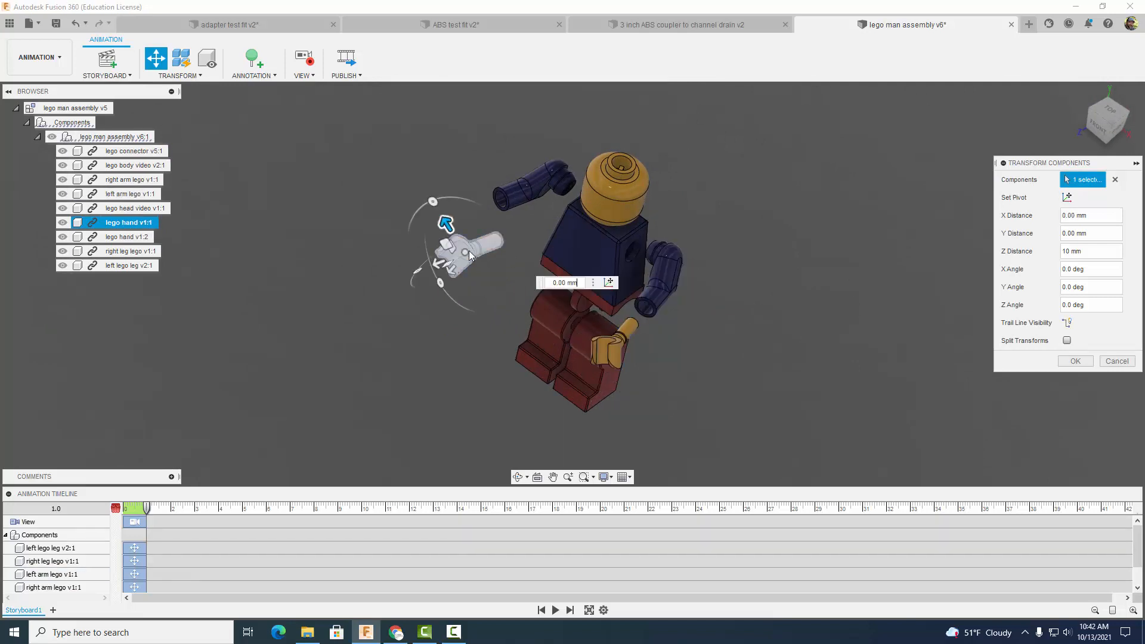
{"action": "left_click_drag", "start_coordinate": [443, 217], "coordinate": [429, 197]}
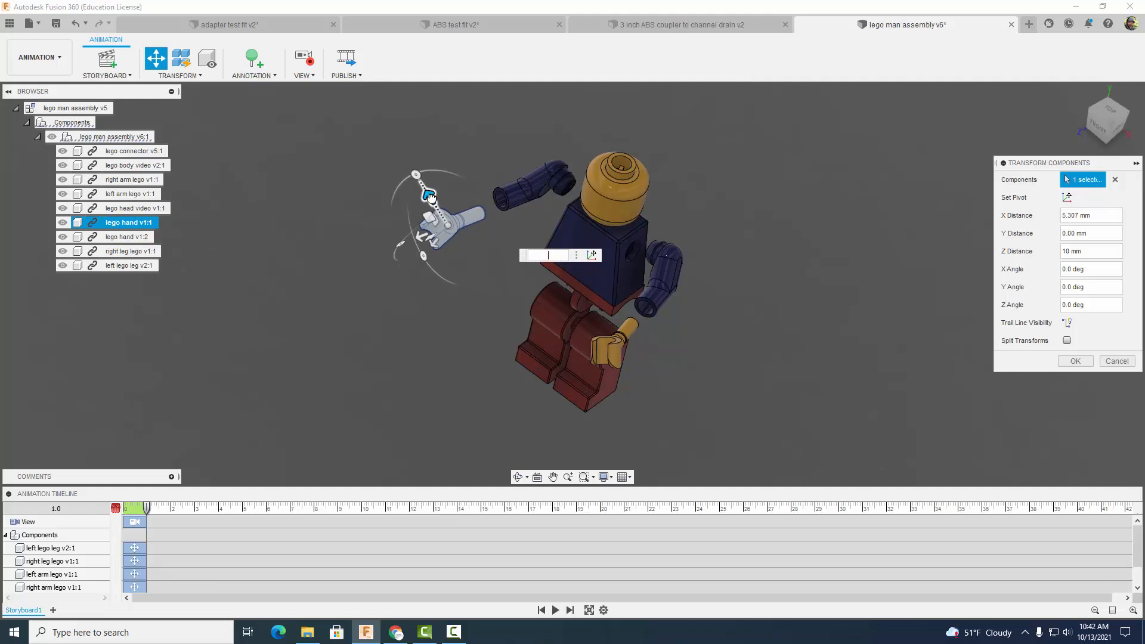
{"action": "type", "text": "6"}
{"action": "key", "text": "Return"}
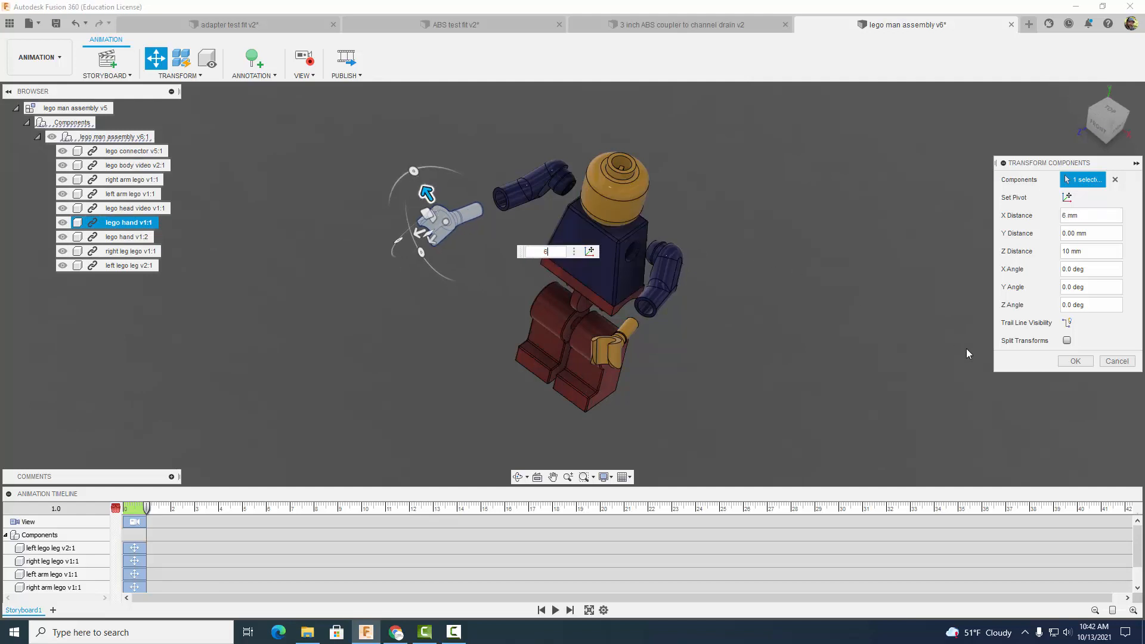
{"action": "left_click", "coordinate": [1075, 361]}
{"action": "mouse_move", "coordinate": [838, 320]}
{"action": "middle_mouse_down", "text": "shift"}
{"action": "mouse_move", "coordinate": [869, 251]}
{"action": "mouse_move", "coordinate": [836, 298]}
{"action": "middle_mouse_up", "text": "shift"}
{"action": "left_click", "coordinate": [837, 299]}
{"action": "middle_click_drag", "start_coordinate": [798, 263], "coordinate": [718, 301], "text": "shift"}
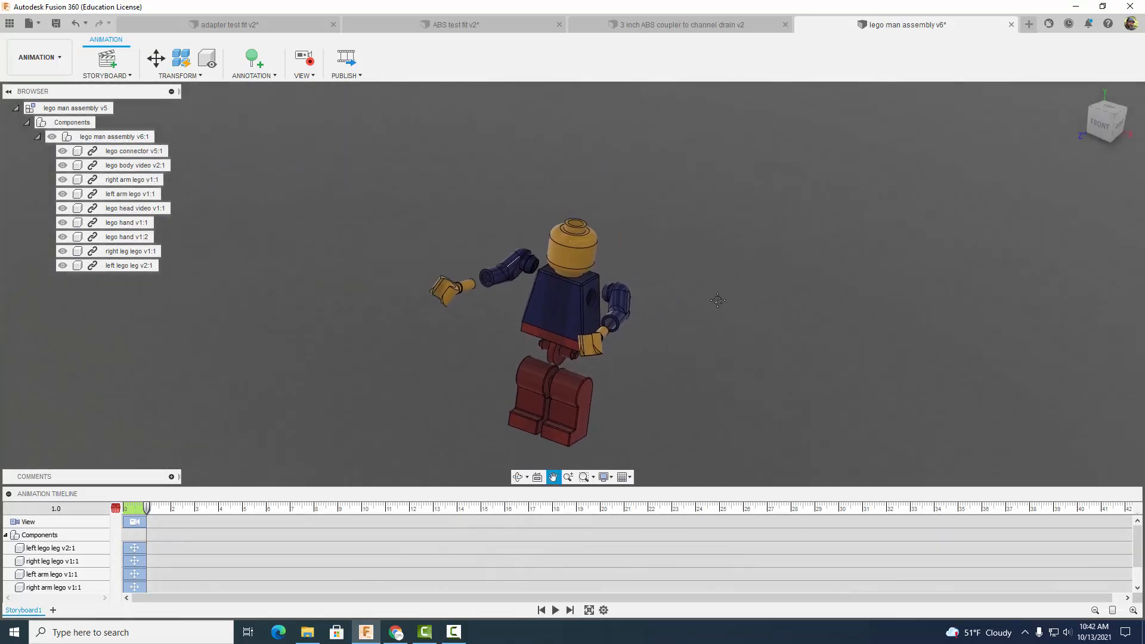
Lift the head component 16 mm along Y above the neck
{"action": "left_click", "coordinate": [155, 59]}
{"action": "left_click", "coordinate": [573, 254]}
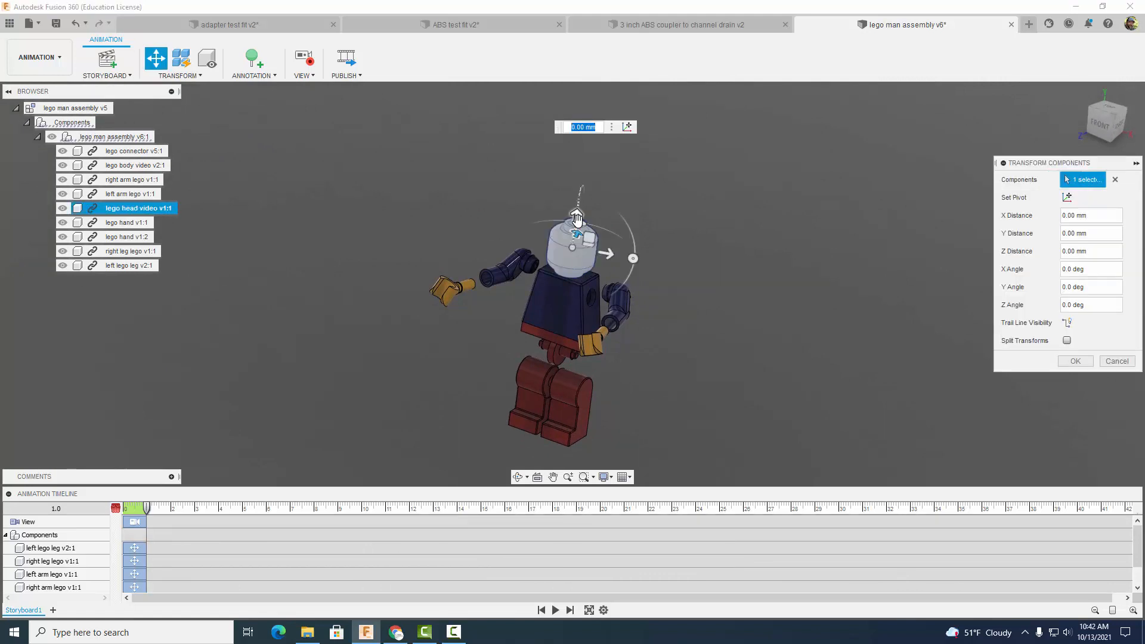
{"action": "left_click_drag", "start_coordinate": [577, 218], "coordinate": [595, 146]}
{"action": "middle_click_drag", "start_coordinate": [686, 227], "coordinate": [693, 258], "text": "shift"}
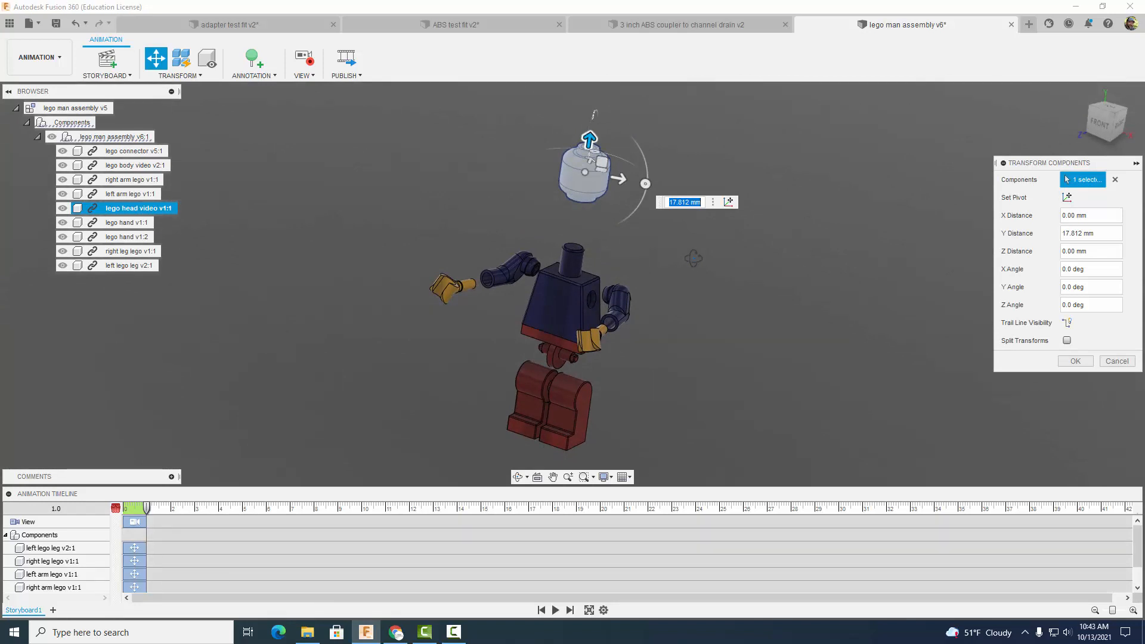
{"action": "type", "text": "16"}
{"action": "key", "text": "Return"}
Raise the torso component 7 mm along Z off the hip connector and accept the transform
{"action": "left_click", "coordinate": [562, 296]}
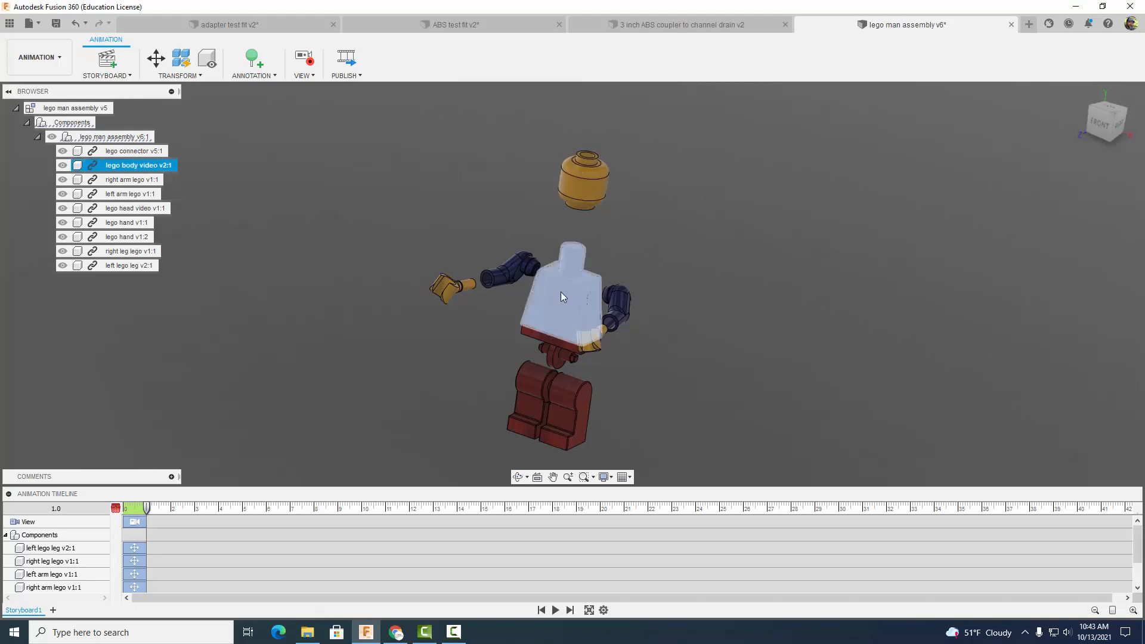
{"action": "left_click", "coordinate": [156, 58]}
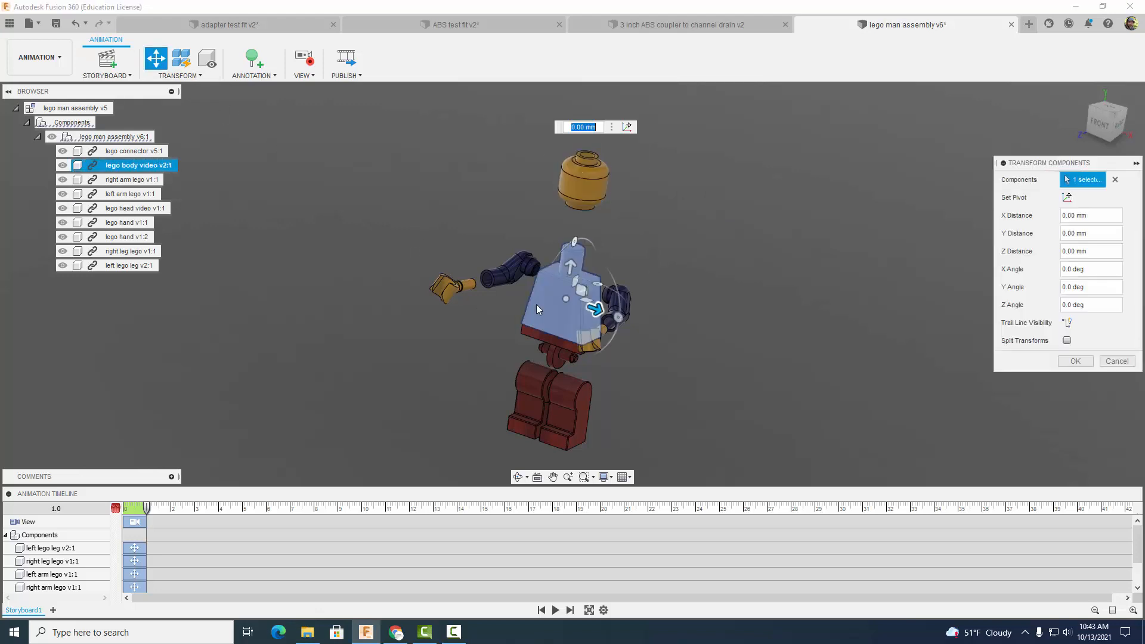
{"action": "left_click_drag", "start_coordinate": [571, 268], "coordinate": [695, 232]}
{"action": "mouse_move", "coordinate": [695, 232]}
{"action": "middle_mouse_down", "text": "shift"}
{"action": "mouse_move", "coordinate": [710, 205]}
{"action": "mouse_move", "coordinate": [695, 224]}
{"action": "middle_mouse_up", "text": "shift"}
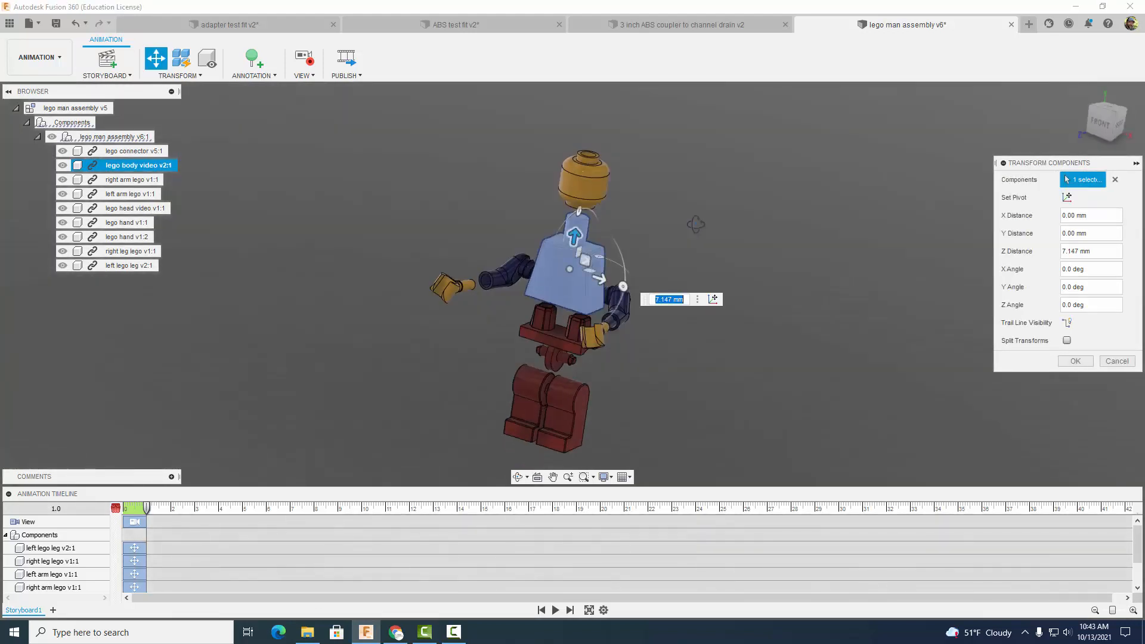
{"action": "key", "text": "Return"}
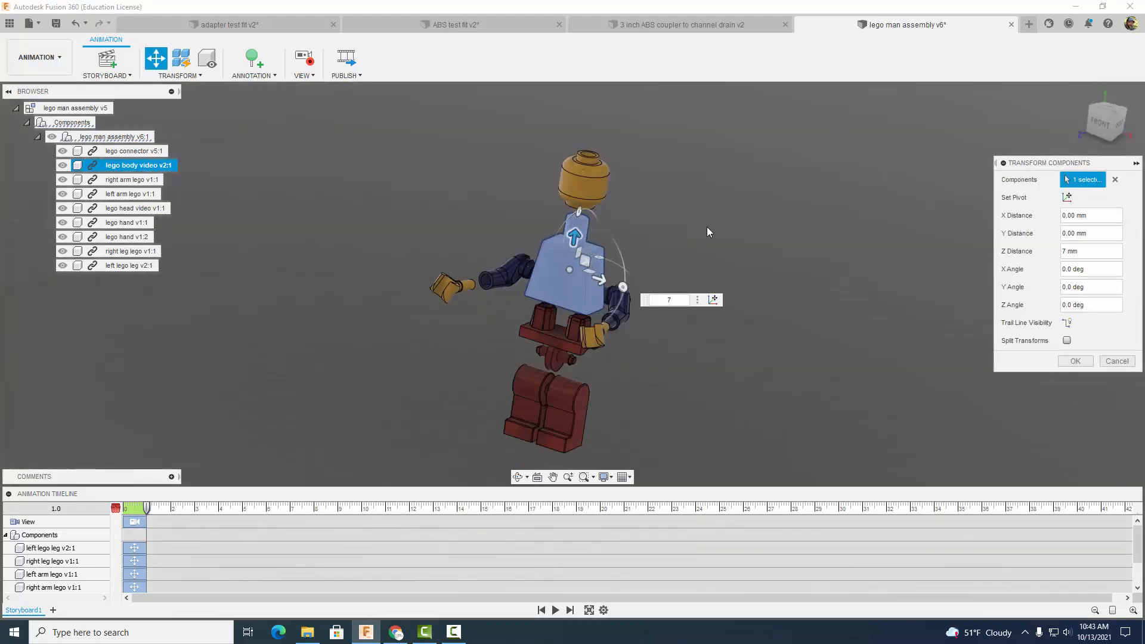
{"action": "left_click", "coordinate": [1076, 360]}
{"action": "middle_click_drag", "start_coordinate": [853, 320], "coordinate": [733, 341], "text": "shift"}
{"action": "left_click", "coordinate": [849, 334]}
{"action": "scroll", "coordinate": [733, 342], "scroll_direction": "up", "scroll_amount": 2}
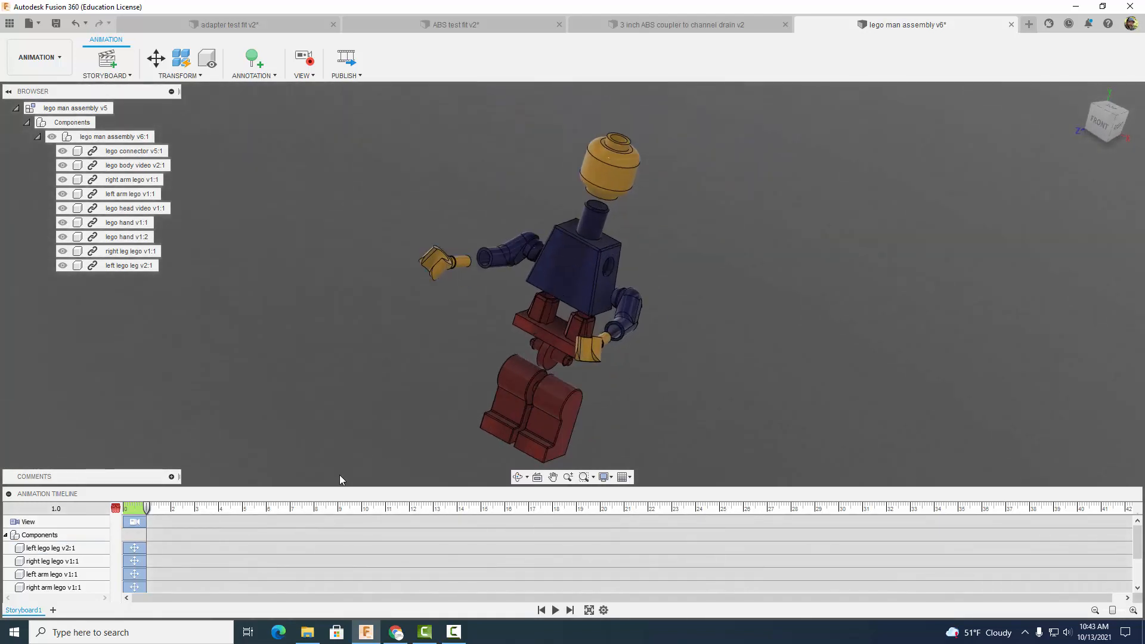
Play back the storyboard animation to review the exploded assembly
{"action": "left_click", "coordinate": [555, 610]}
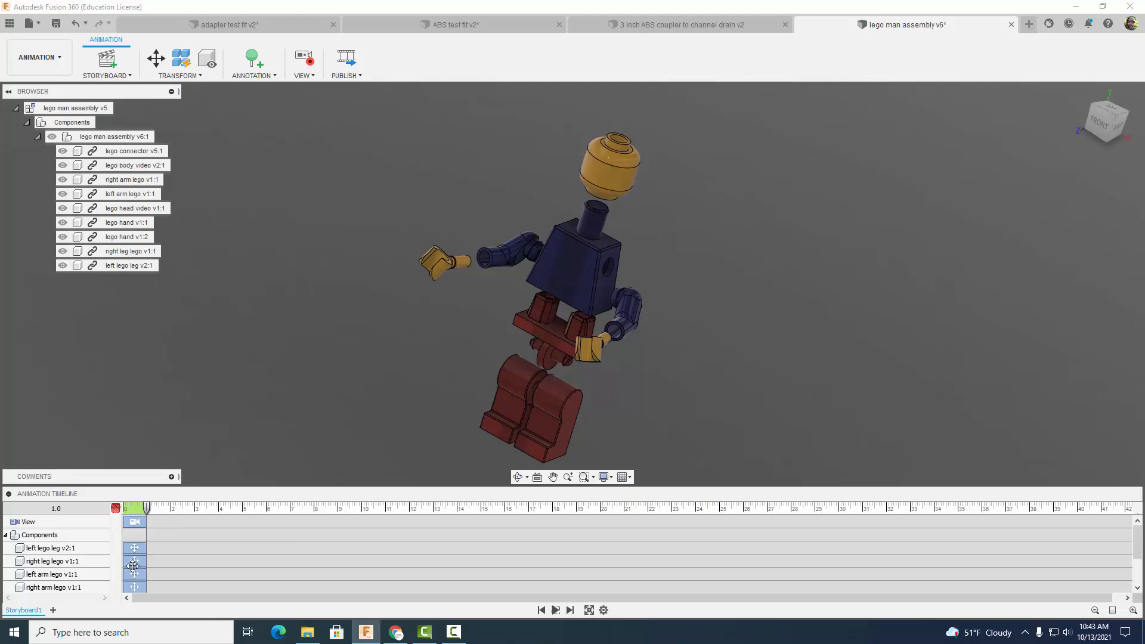
{"action": "right_click", "coordinate": [24, 609]}
{"action": "left_click", "coordinate": [52, 561]}
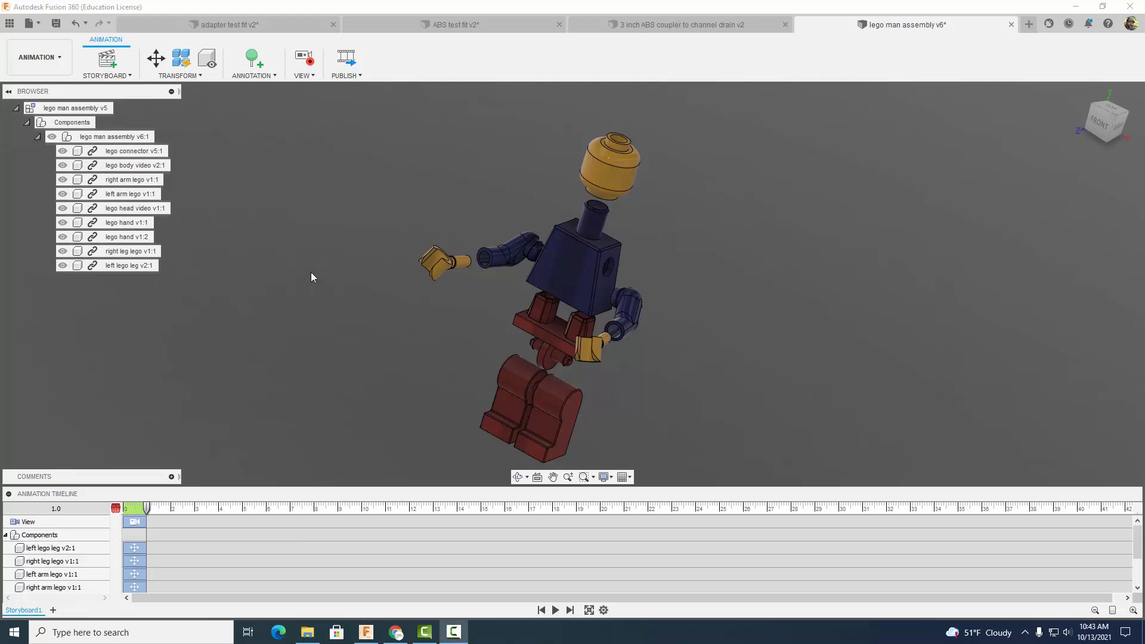
Create a new drawing from the animation's Storyboard1 on an A4 (297mm x 210mm) sheet
{"action": "left_click", "coordinate": [37, 57]}
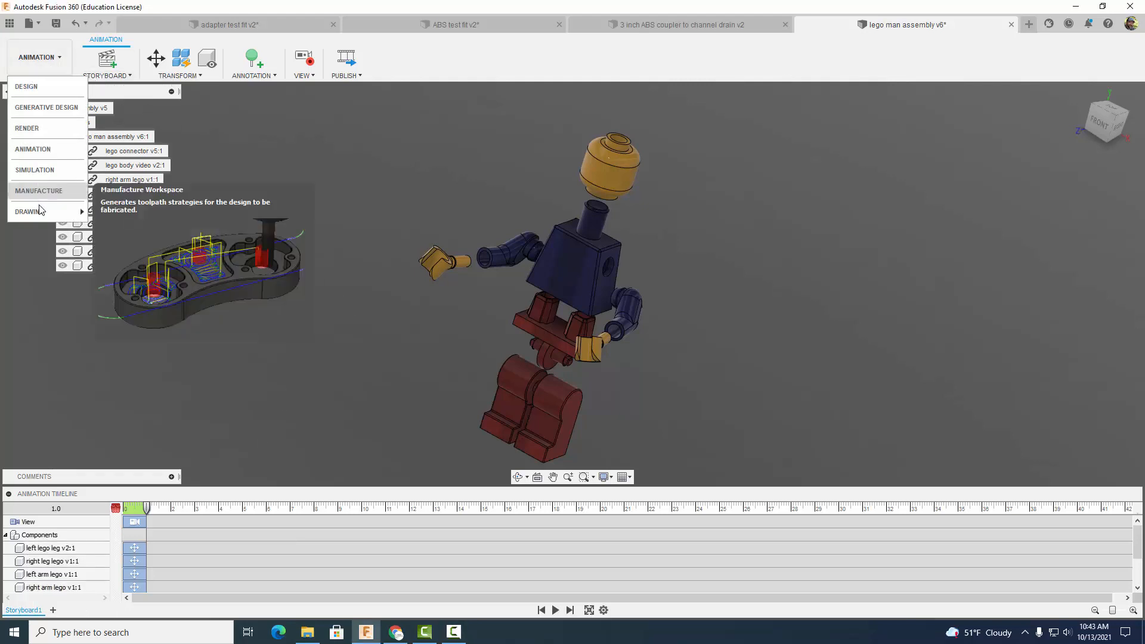
{"action": "mouse_move", "coordinate": [38, 212]}
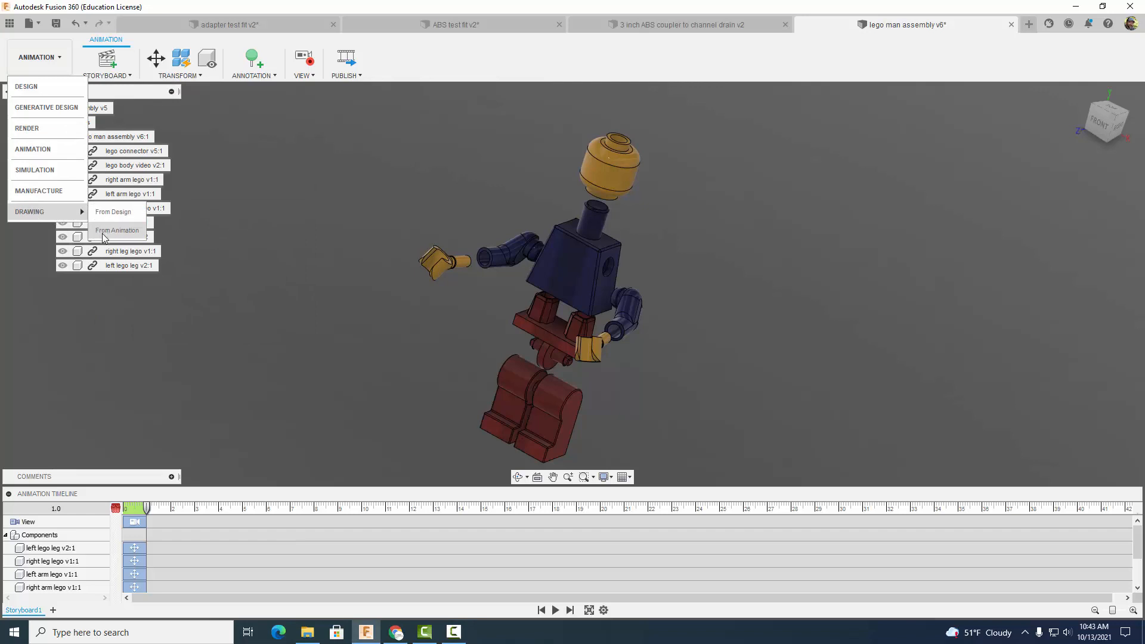
{"action": "left_click", "coordinate": [117, 231]}
{"action": "left_click", "coordinate": [1069, 306]}
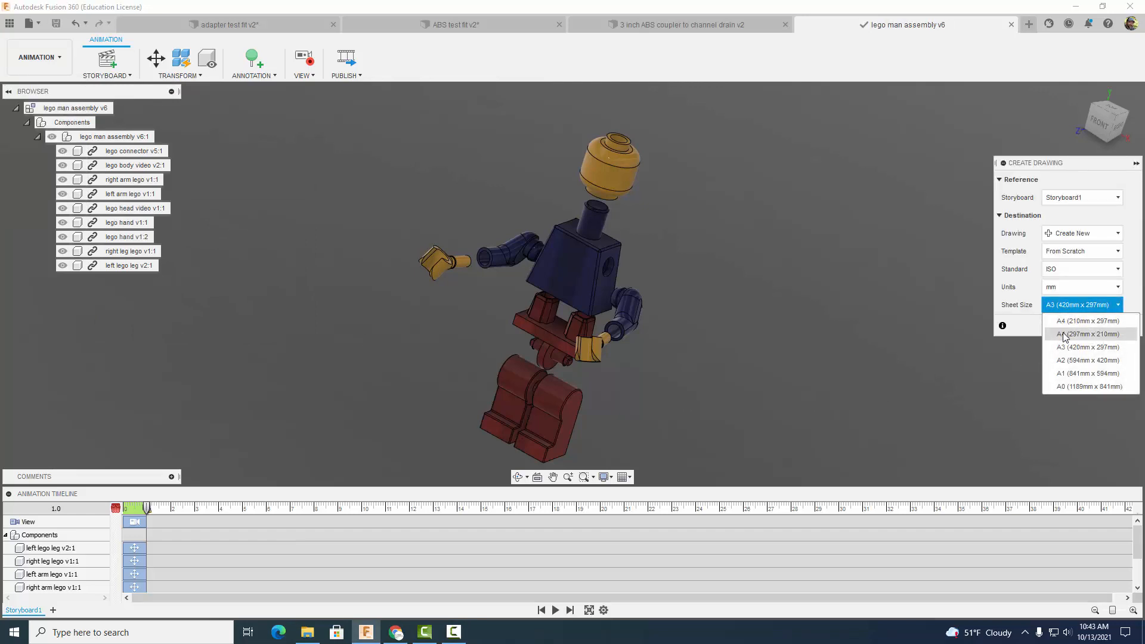
{"action": "left_click", "coordinate": [1081, 335]}
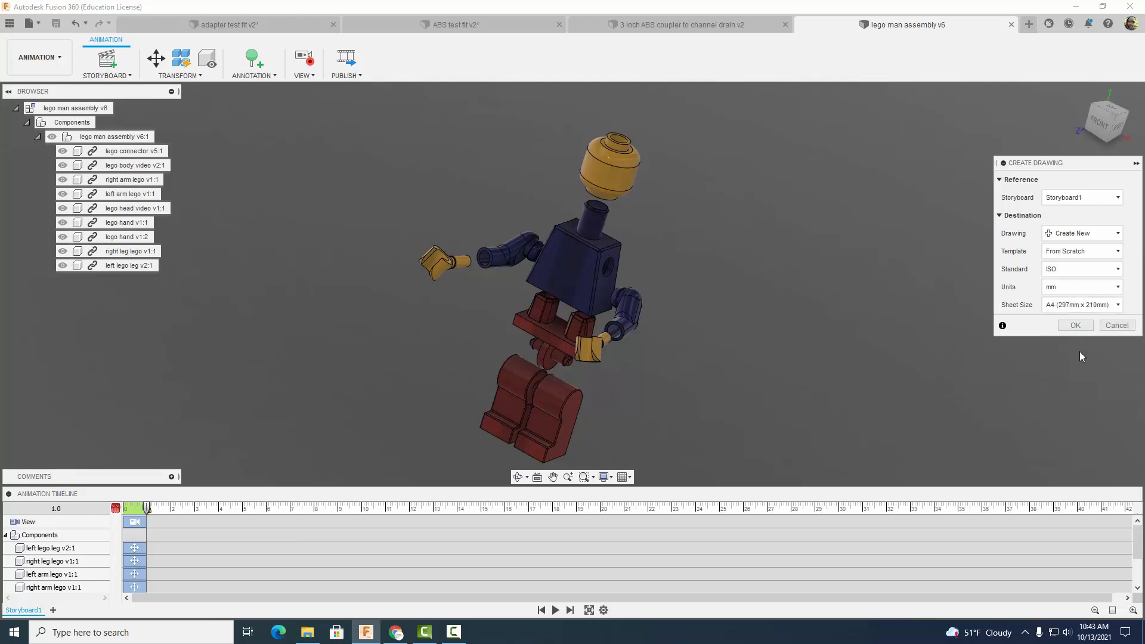
{"action": "left_click", "coordinate": [1075, 325]}
{"action": "left_click", "coordinate": [1074, 326]}
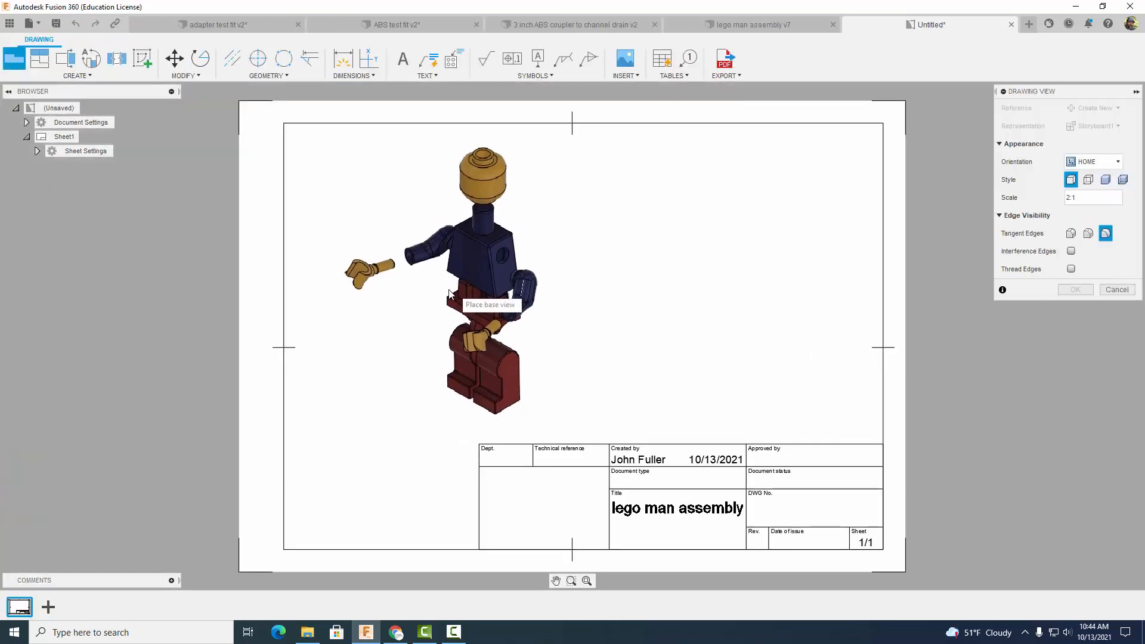
Place the exploded base view on the left half of the sheet at 2:1 scale with the Shaded style
{"action": "left_click", "coordinate": [434, 291]}
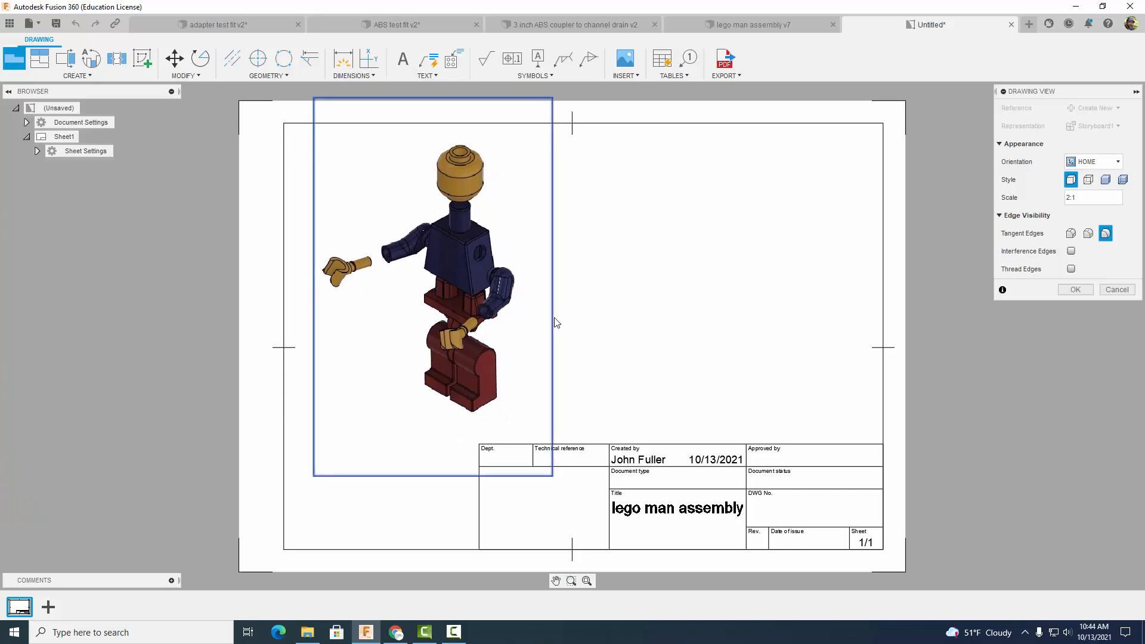
{"action": "left_click", "coordinate": [1105, 180]}
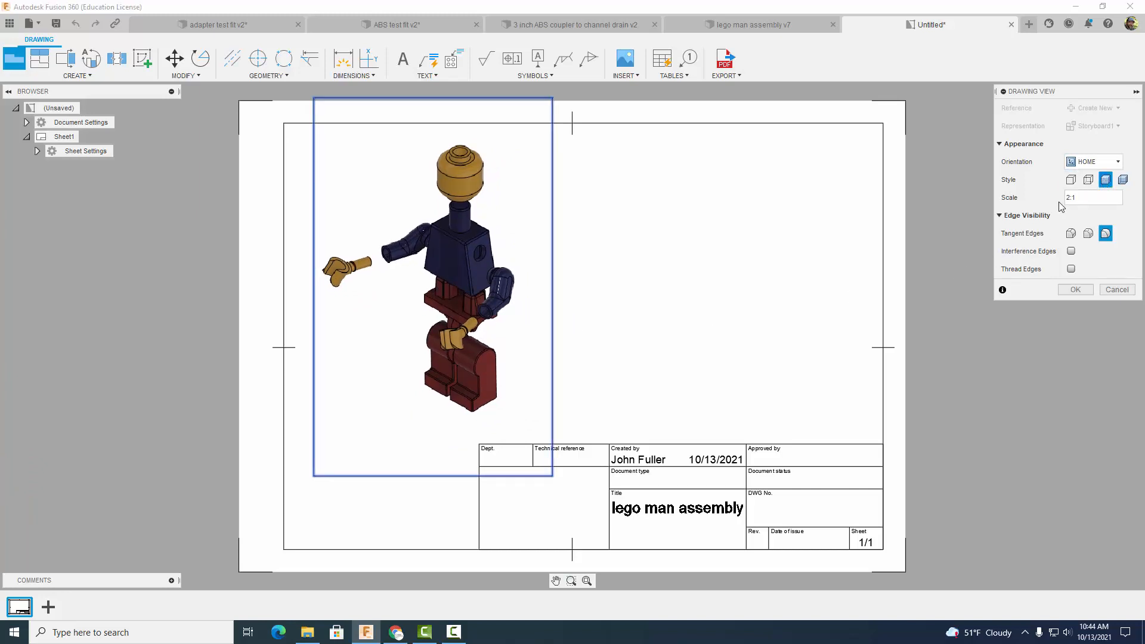
{"action": "left_click", "coordinate": [1081, 198]}
{"action": "left_click", "coordinate": [1072, 290]}
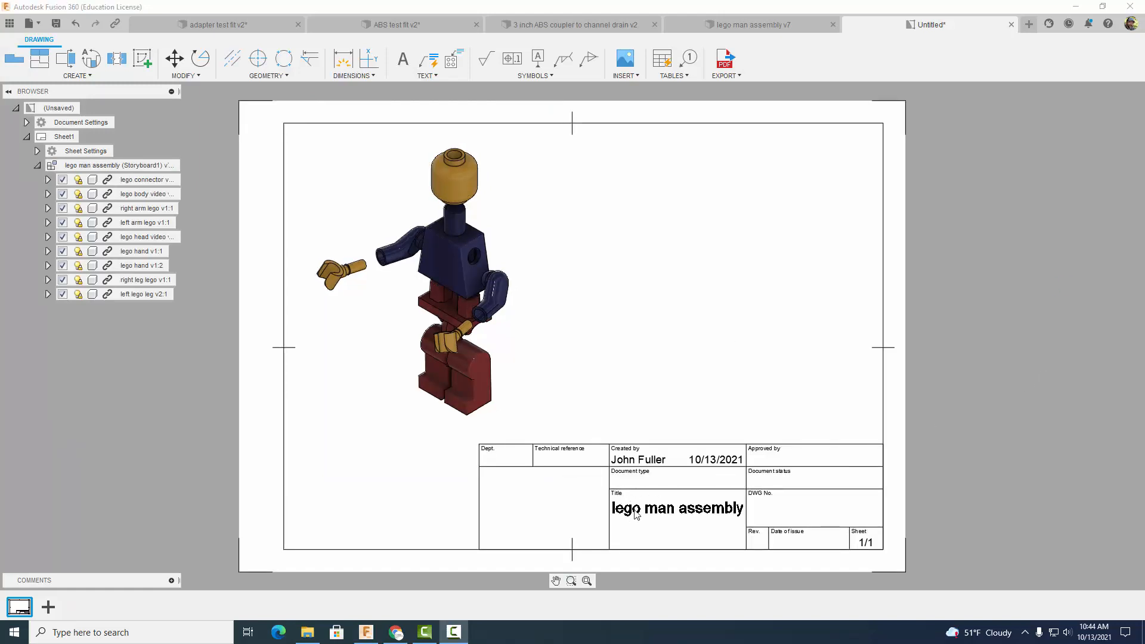
Delete the title block from the drawing sheet
{"action": "left_click_drag", "start_coordinate": [635, 510], "coordinate": [642, 506]}
{"action": "left_click", "coordinate": [808, 435]}
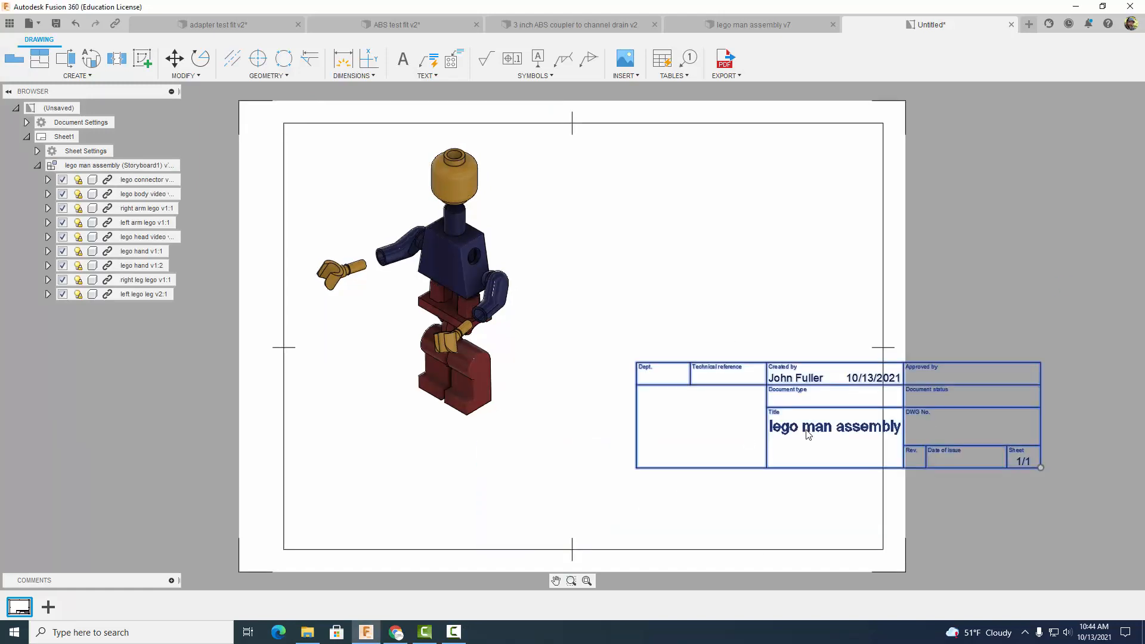
{"action": "key", "text": "Delete"}
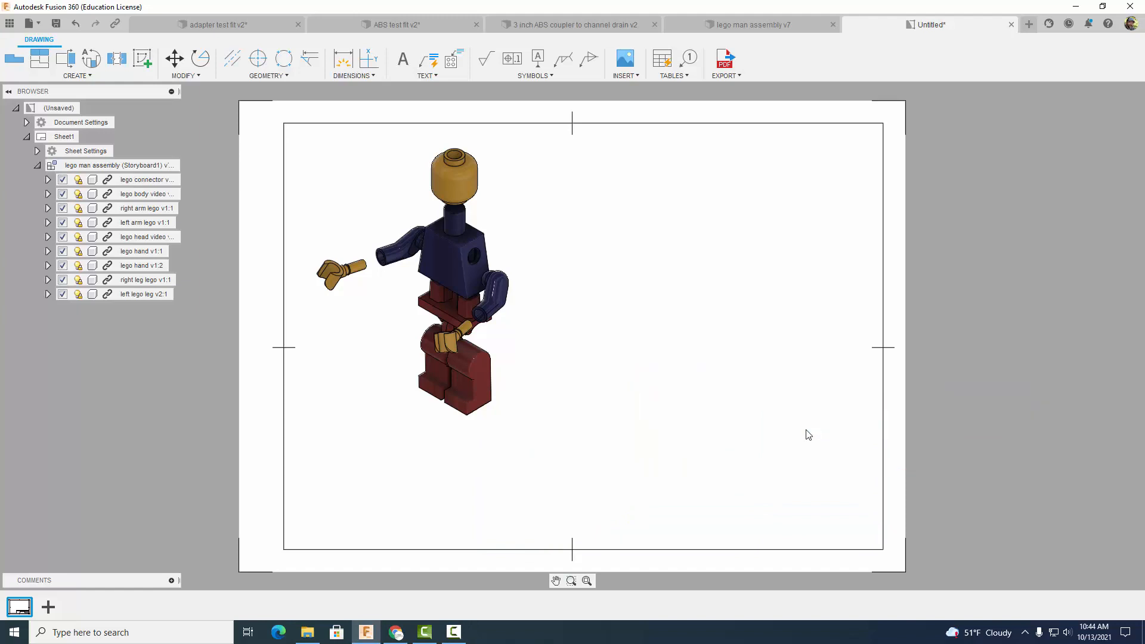
Place a base view of the assembled model in the sheet's upper right area with NW Isometric orientation at 2:1 scale
{"action": "left_click", "coordinate": [13, 60]}
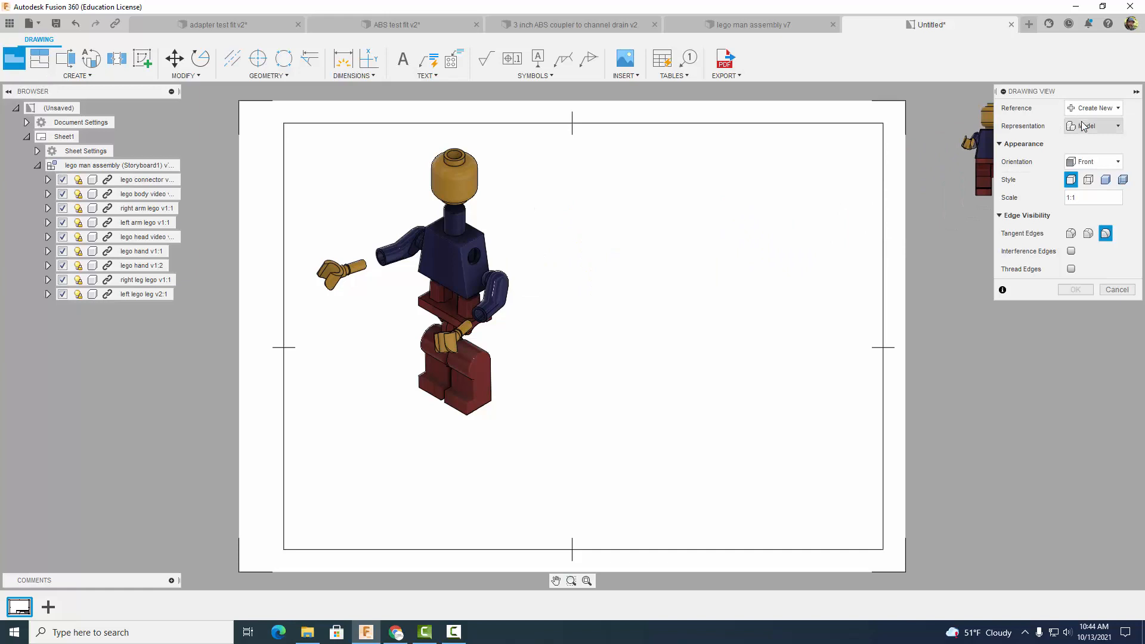
{"action": "left_click", "coordinate": [1092, 162]}
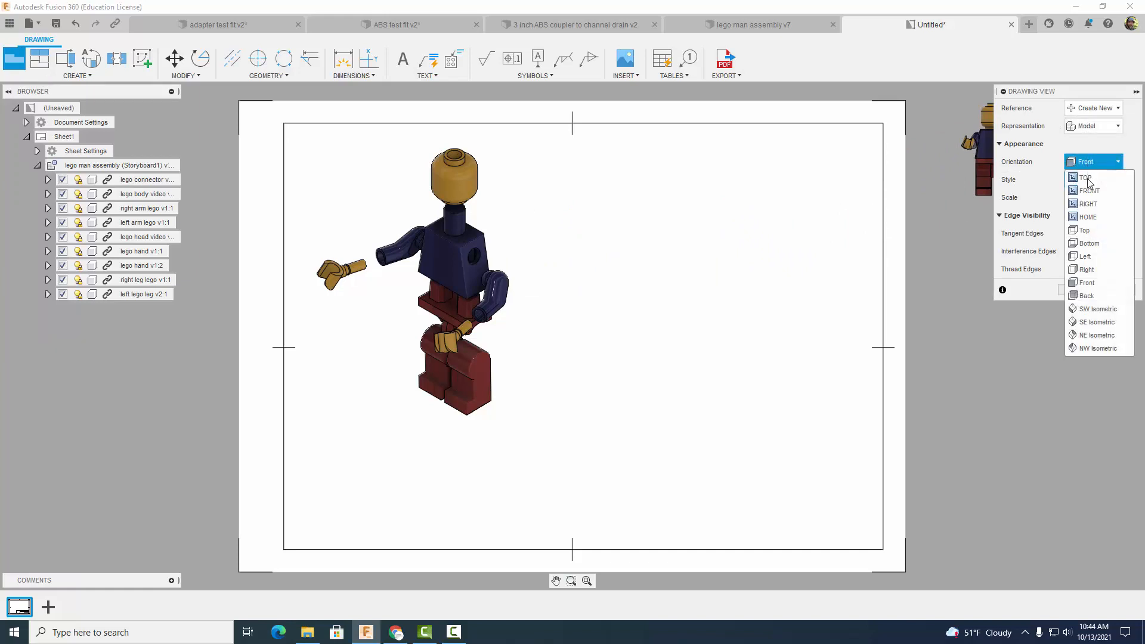
{"action": "left_click", "coordinate": [1091, 316]}
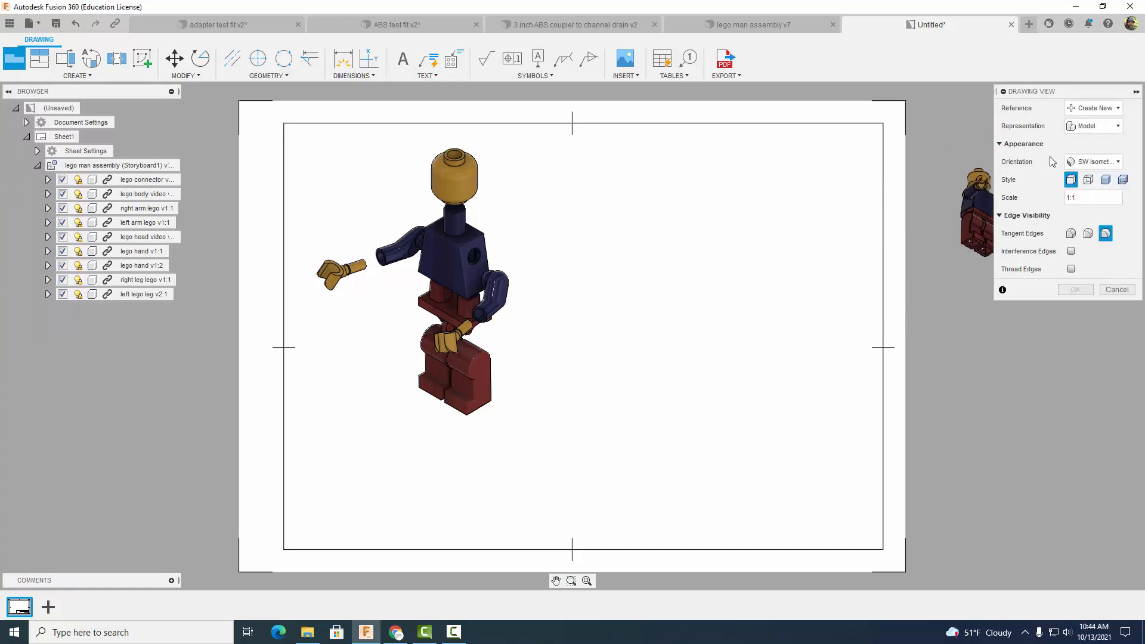
{"action": "left_click", "coordinate": [1093, 161]}
{"action": "left_click", "coordinate": [1097, 323]}
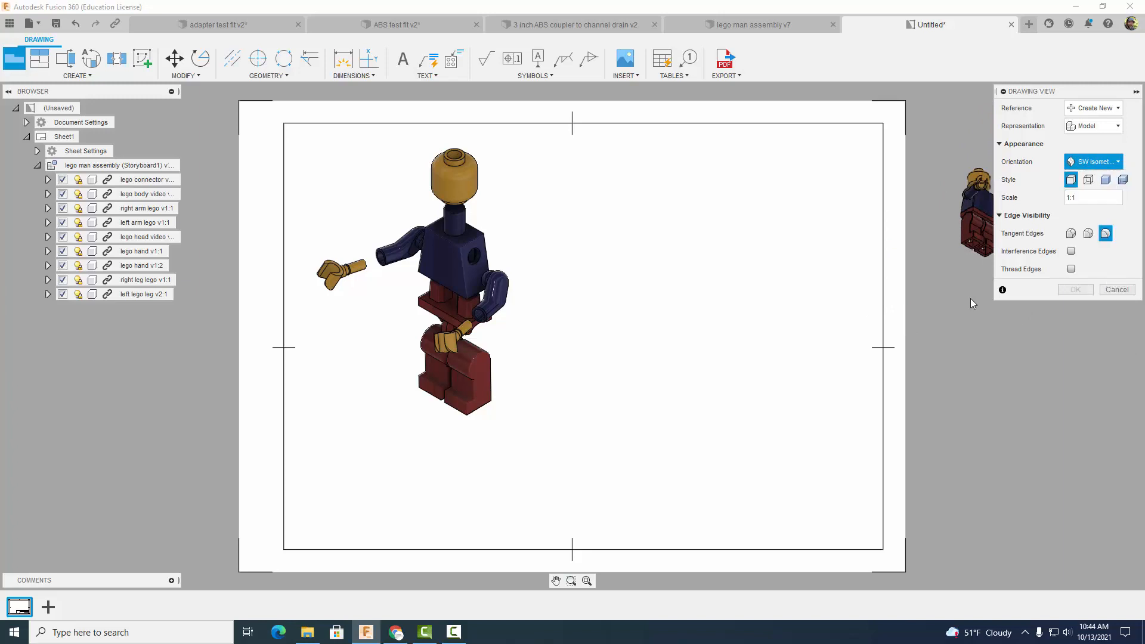
{"action": "left_click", "coordinate": [1094, 162]}
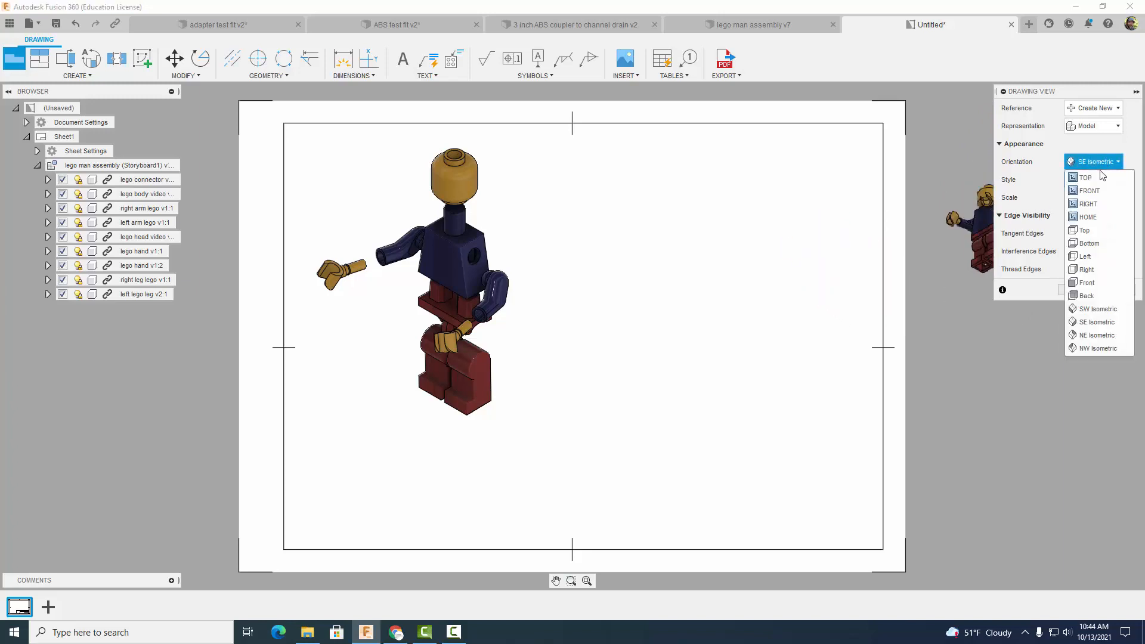
{"action": "left_click", "coordinate": [1095, 348]}
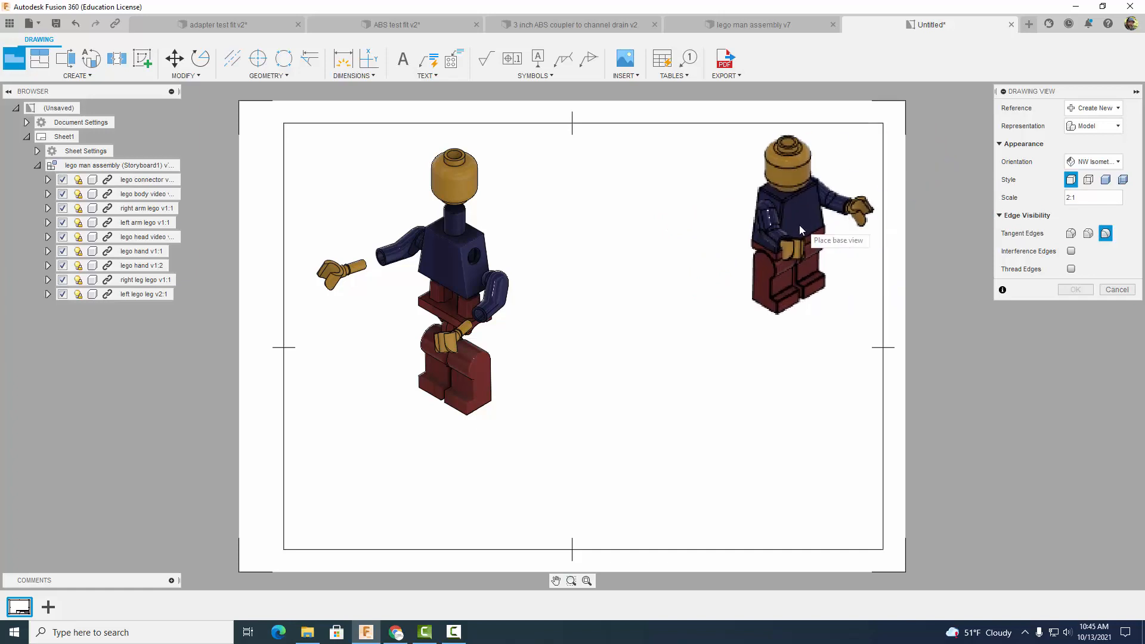
{"action": "left_click", "coordinate": [784, 252]}
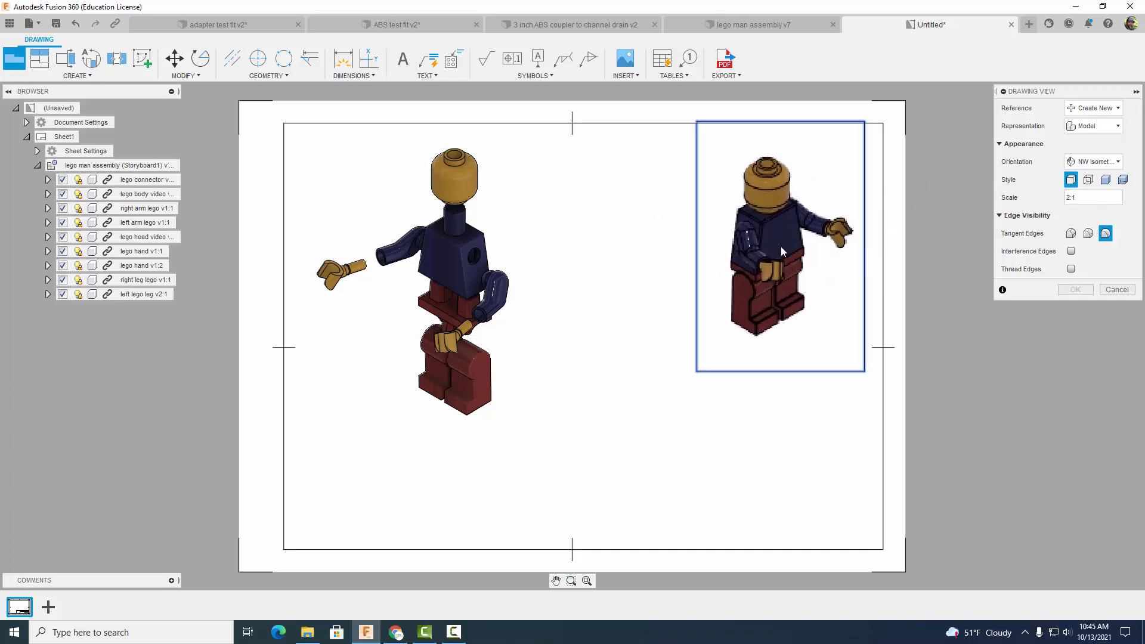
{"action": "left_click", "coordinate": [1077, 289]}
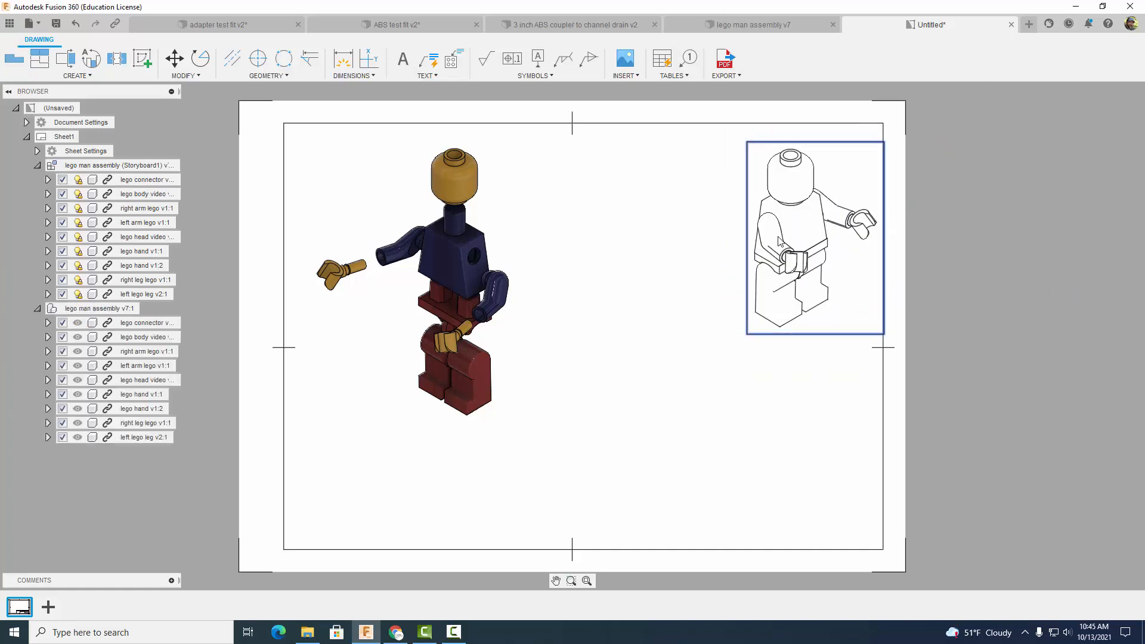
Change the assembled model view's style to Shaded
{"action": "double_click", "coordinate": [781, 242]}
{"action": "left_click", "coordinate": [1105, 144]}
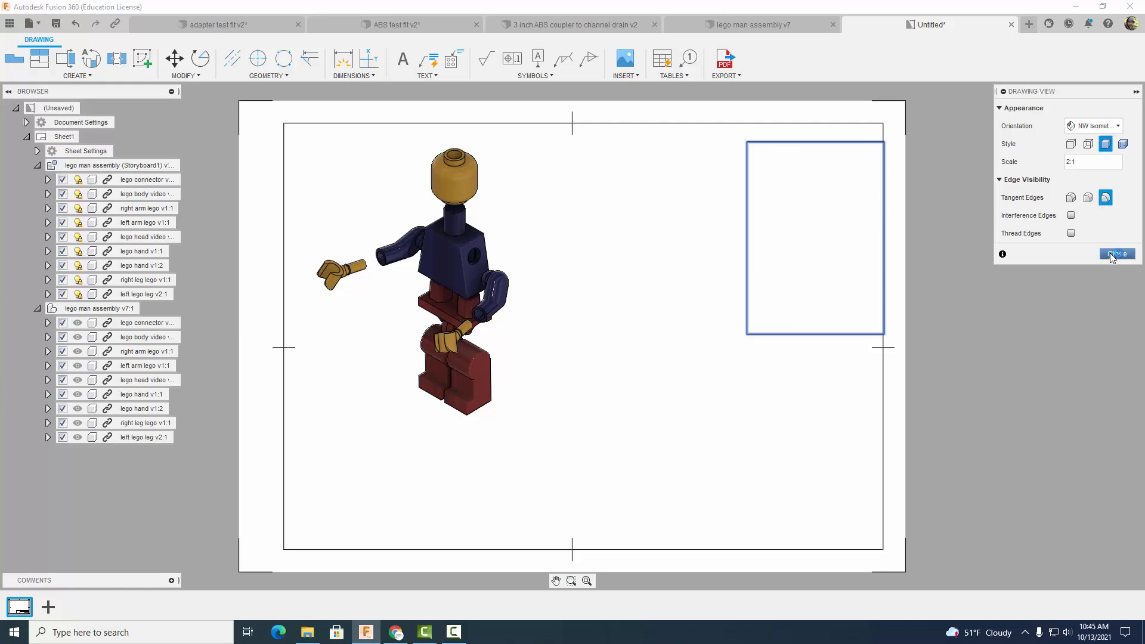
{"action": "left_click", "coordinate": [1114, 256]}
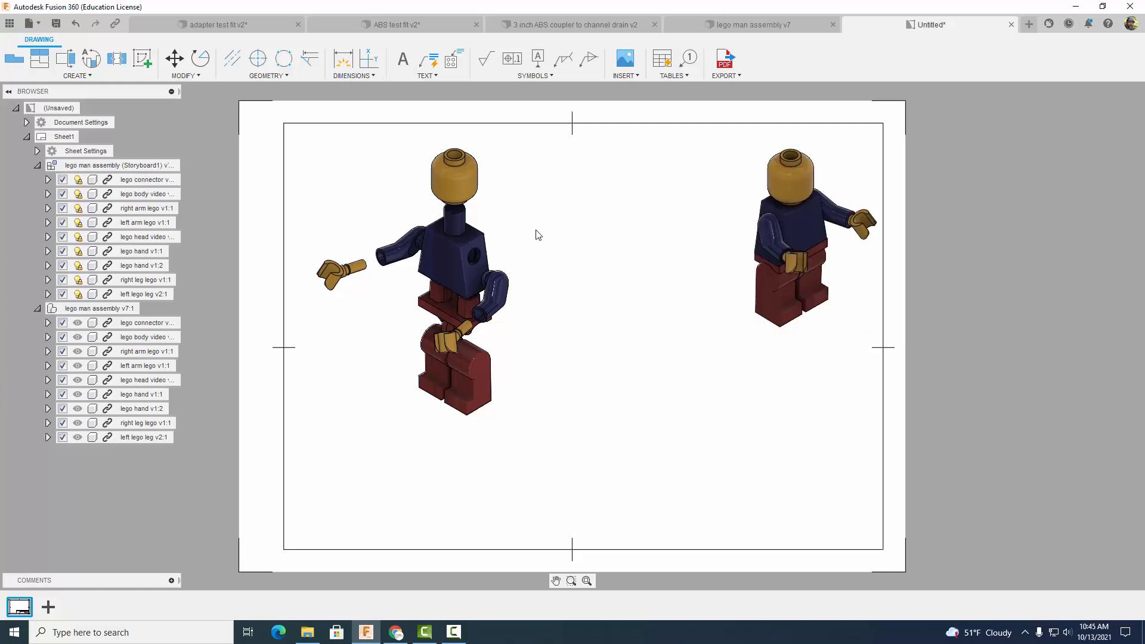
Add an automatic parts list with balloons for the exploded view, anchored at the lower right corner of the sheet border
{"action": "left_click", "coordinate": [513, 205]}
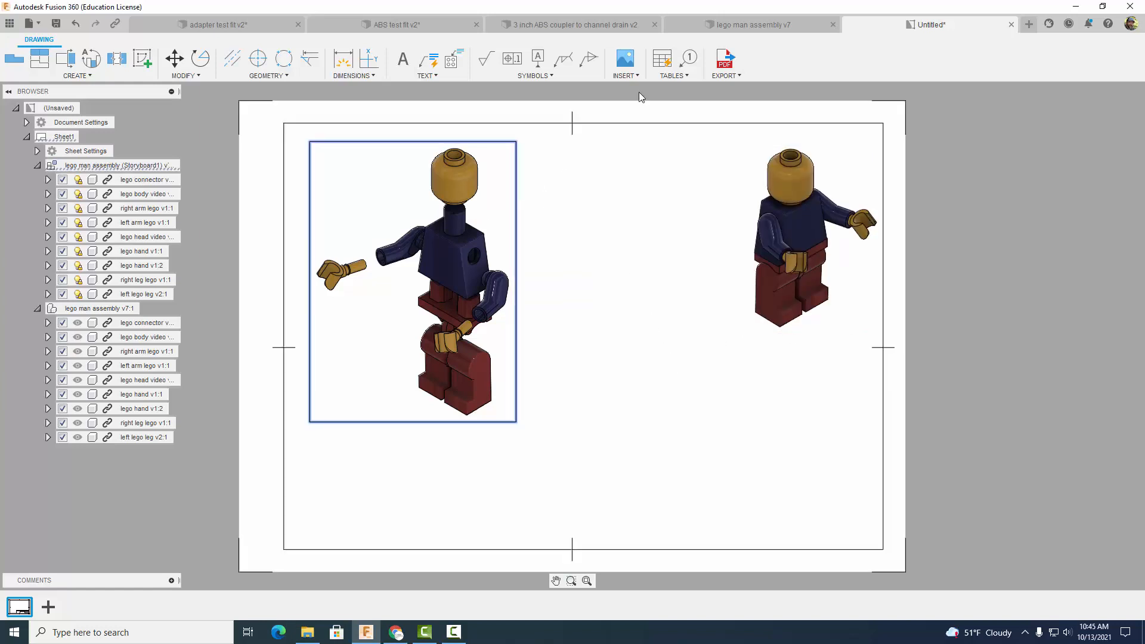
{"action": "left_click", "coordinate": [664, 77]}
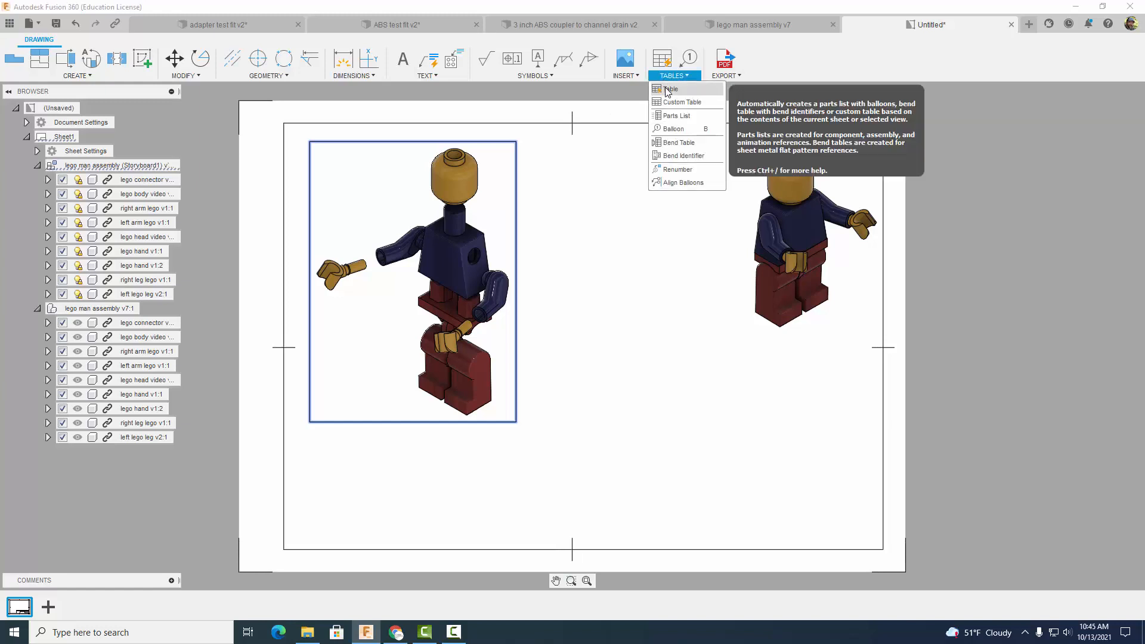
{"action": "left_click", "coordinate": [664, 88]}
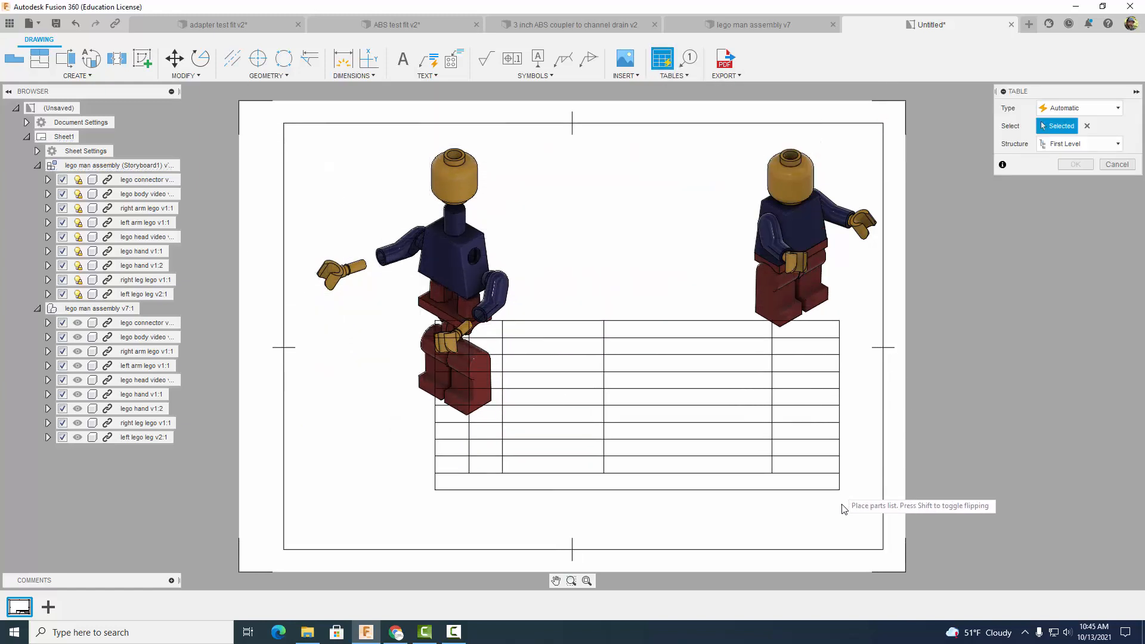
{"action": "left_click", "coordinate": [883, 549]}
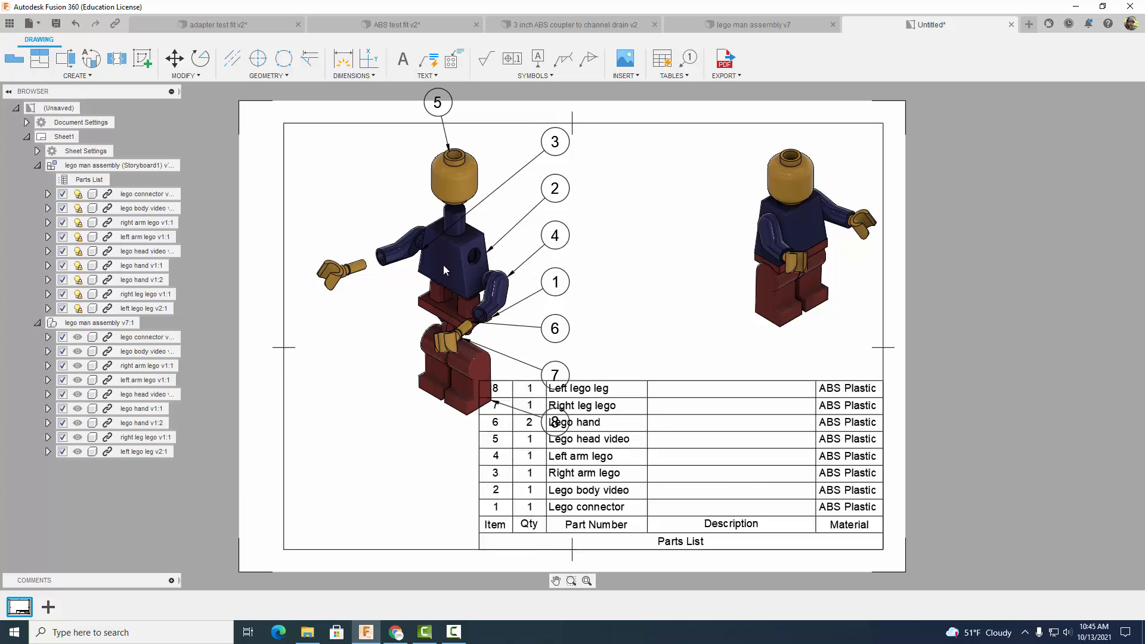
Show the Mass column and hide the Description column in the parts list, leaving Part Name off
{"action": "double_click", "coordinate": [704, 454]}
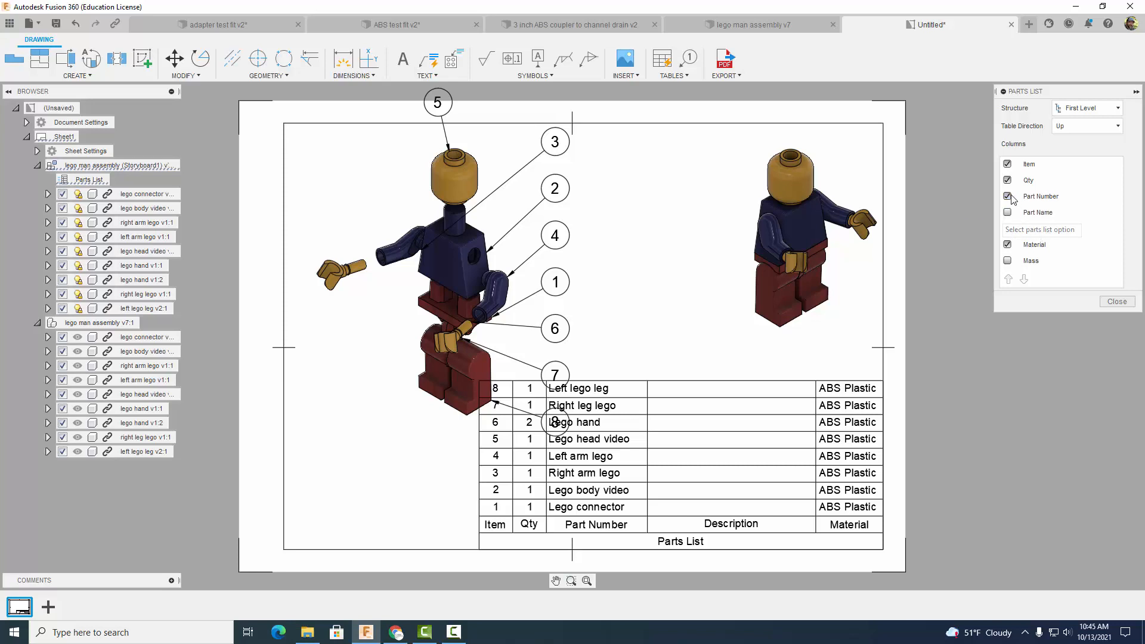
{"action": "left_click", "coordinate": [1008, 261]}
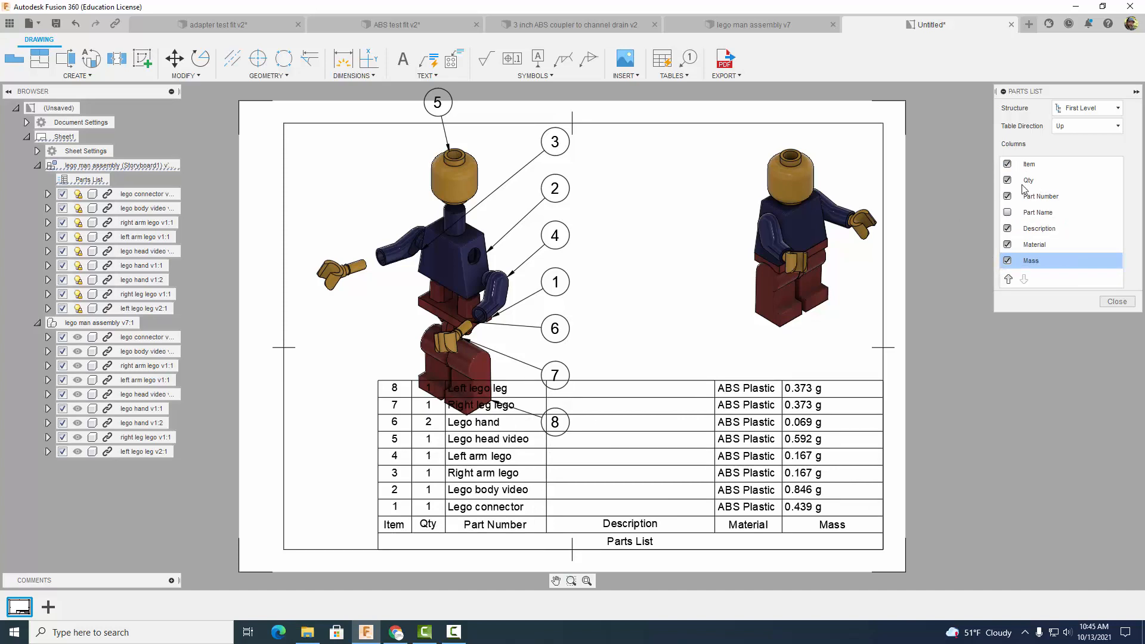
{"action": "left_click", "coordinate": [1008, 213]}
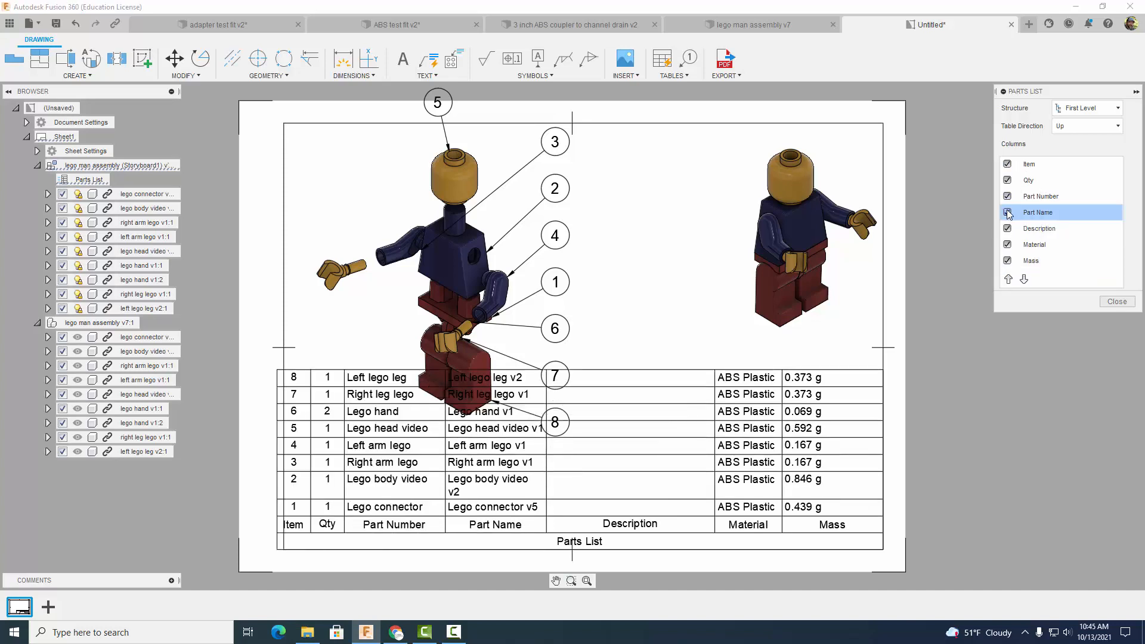
{"action": "left_click", "coordinate": [1007, 213]}
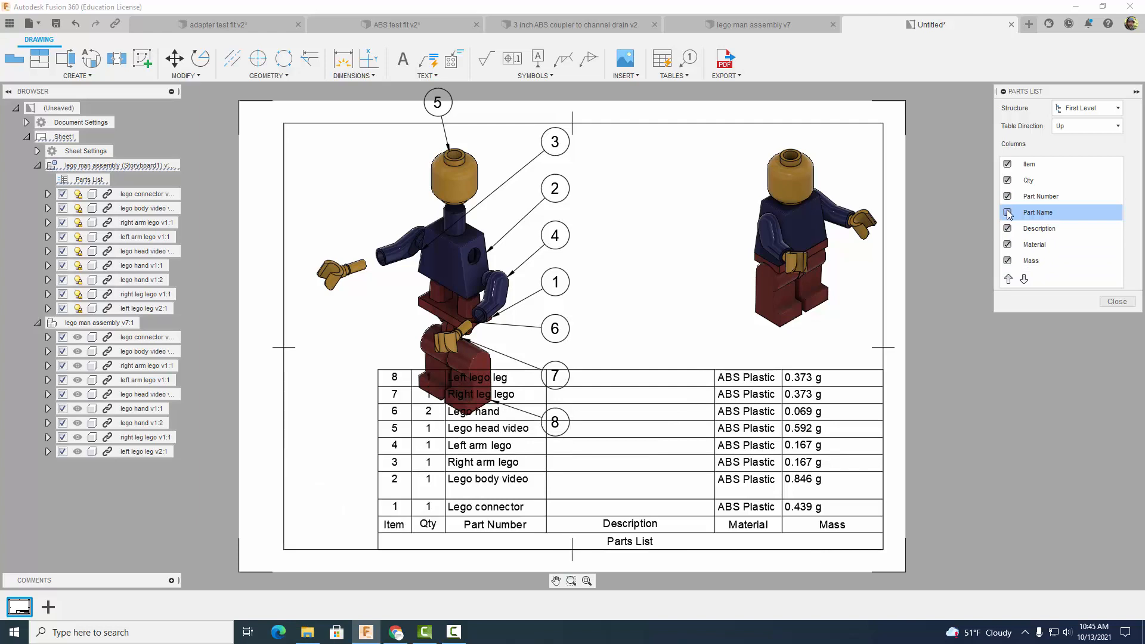
{"action": "left_click", "coordinate": [1007, 230]}
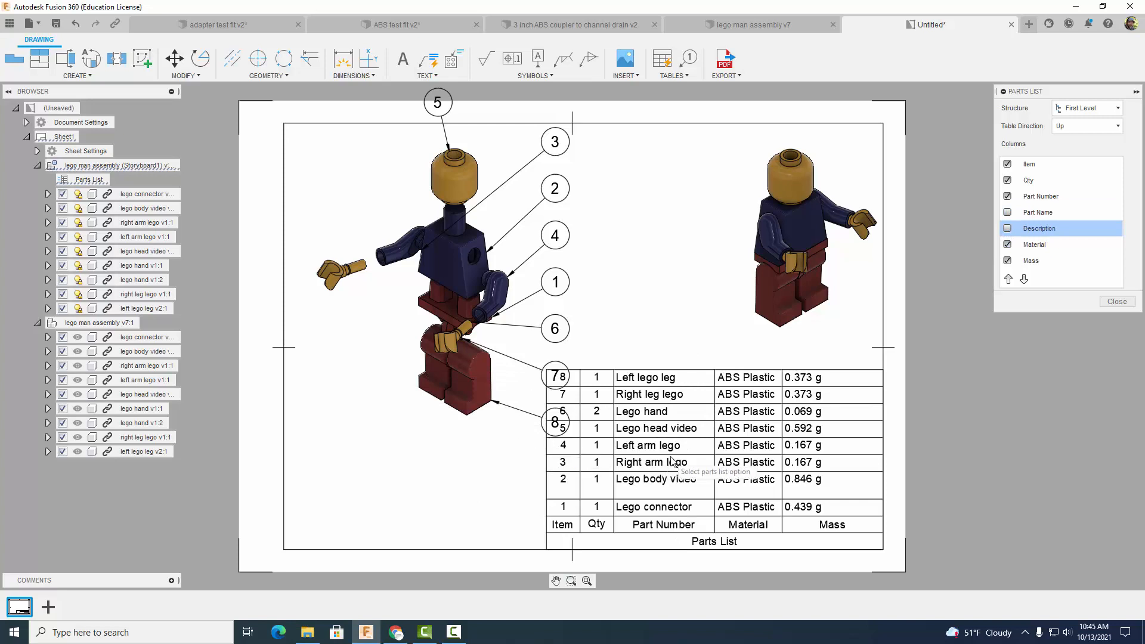
{"action": "left_click", "coordinate": [1116, 302]}
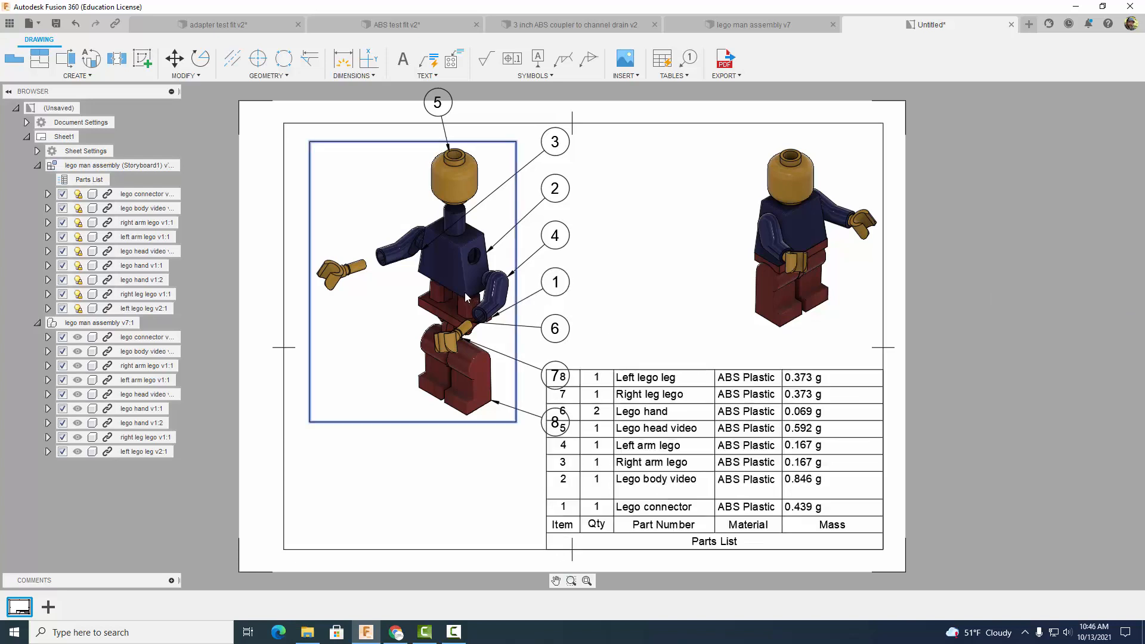
Move the exploded view toward the sheet's left border so its balloons clear the parts list
{"action": "left_click_drag", "start_coordinate": [458, 278], "coordinate": [419, 291]}
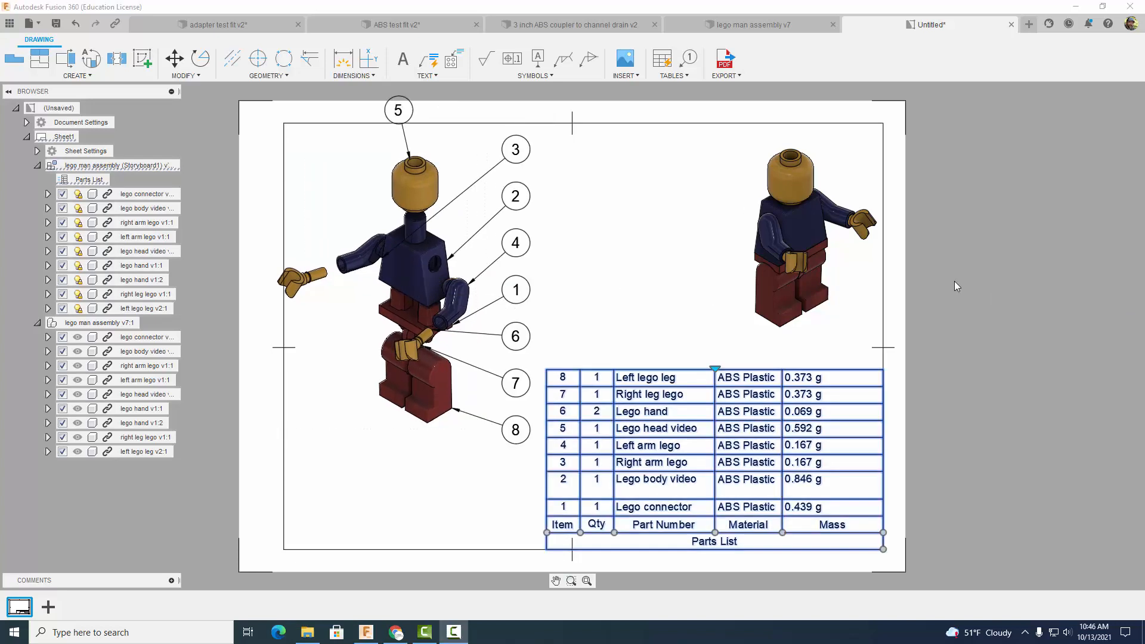
{"action": "left_click", "coordinate": [957, 471]}
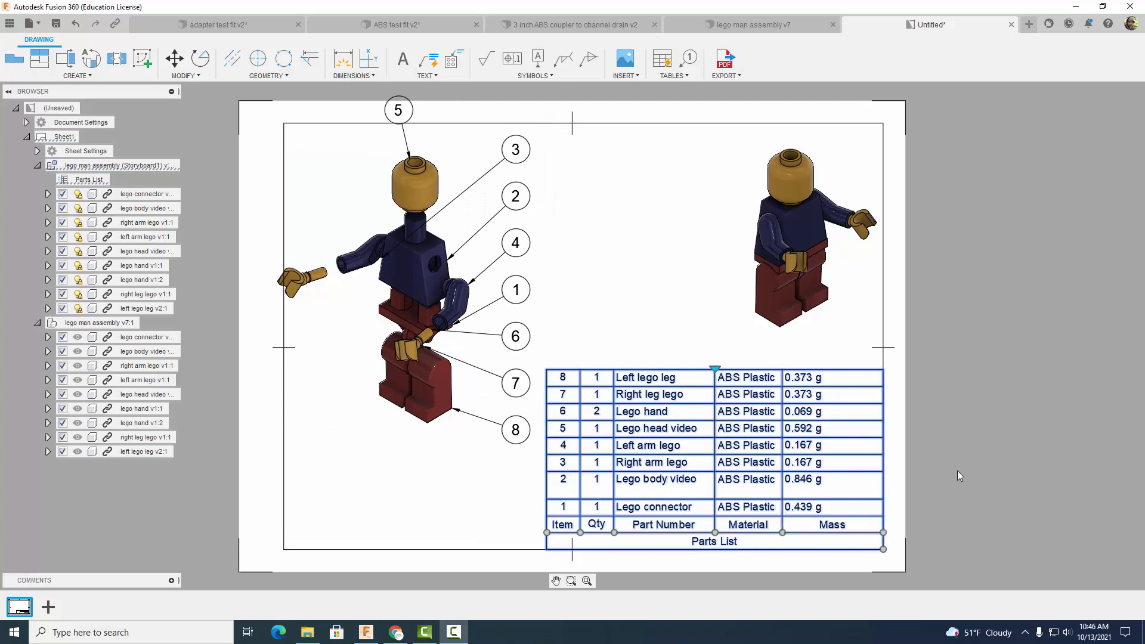
Widen the Material column of the parts list by shifting its boundary with the Mass column
{"action": "left_click", "coordinate": [803, 505]}
{"action": "left_click", "coordinate": [804, 508]}
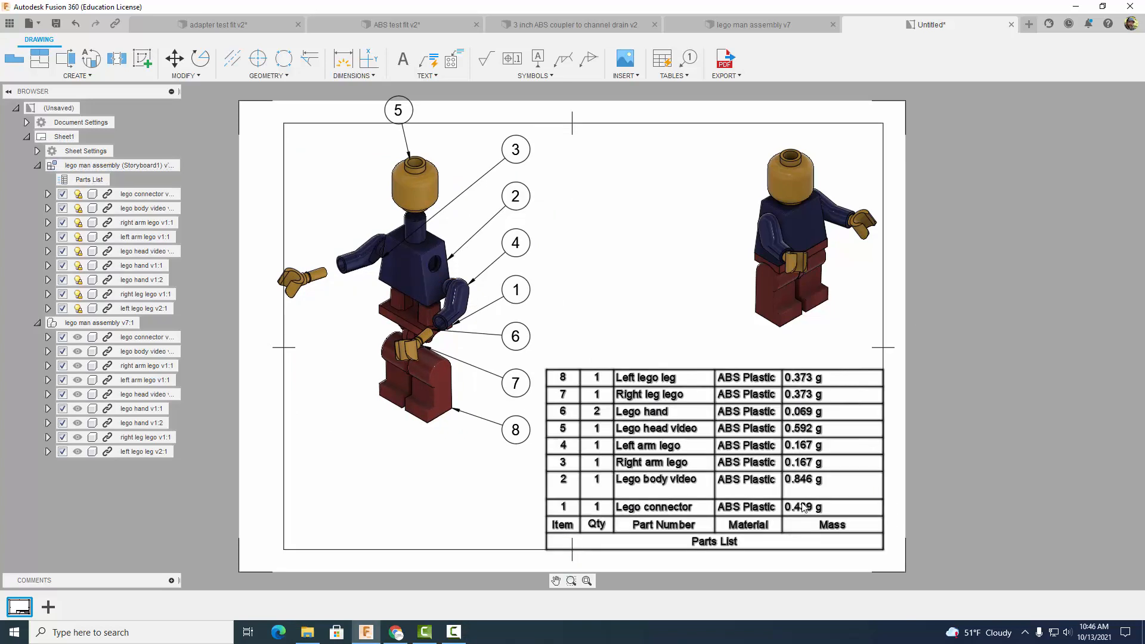
{"action": "left_click", "coordinate": [796, 517]}
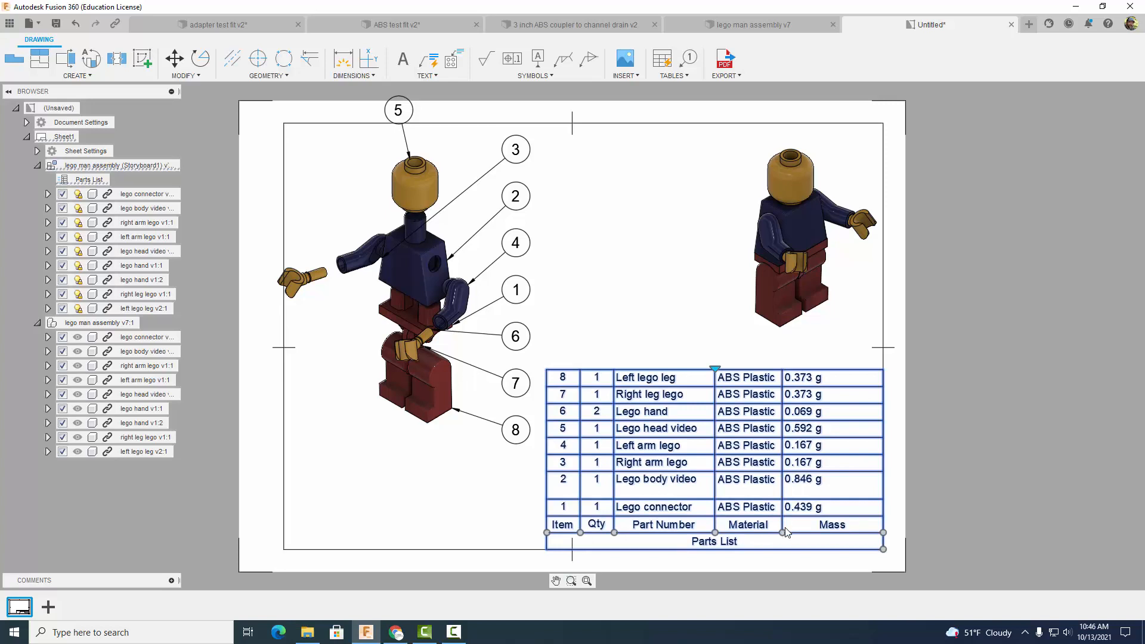
{"action": "left_click", "coordinate": [782, 533]}
{"action": "left_click", "coordinate": [807, 532]}
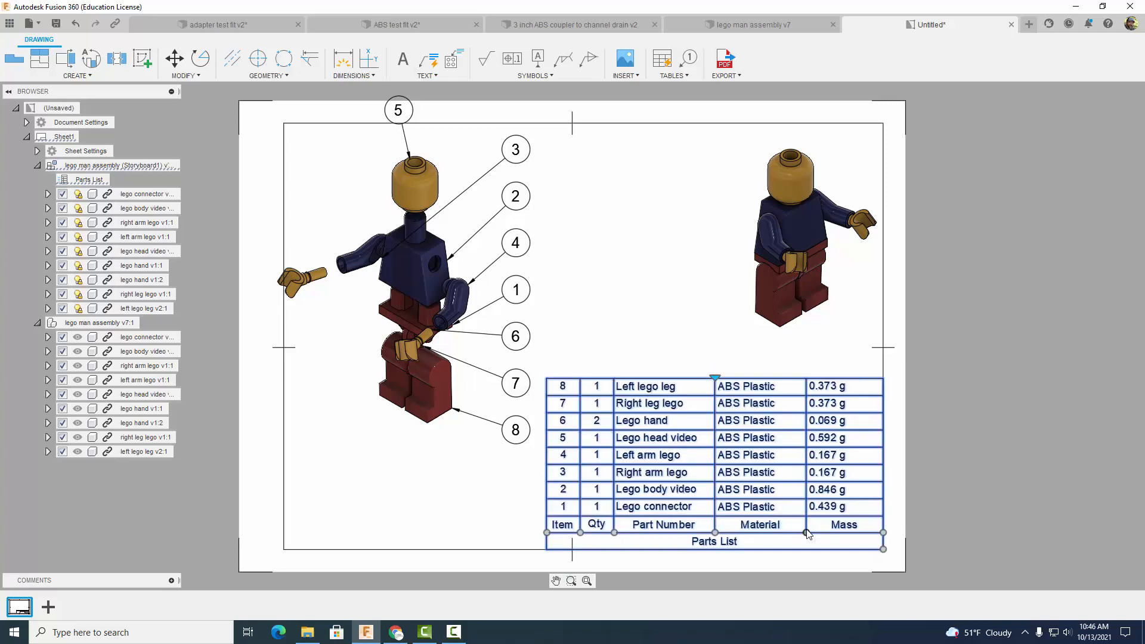
Narrow the Mass and Material columns of the parts list by shifting their left boundaries toward the sheet's right border
{"action": "left_click", "coordinate": [806, 533]}
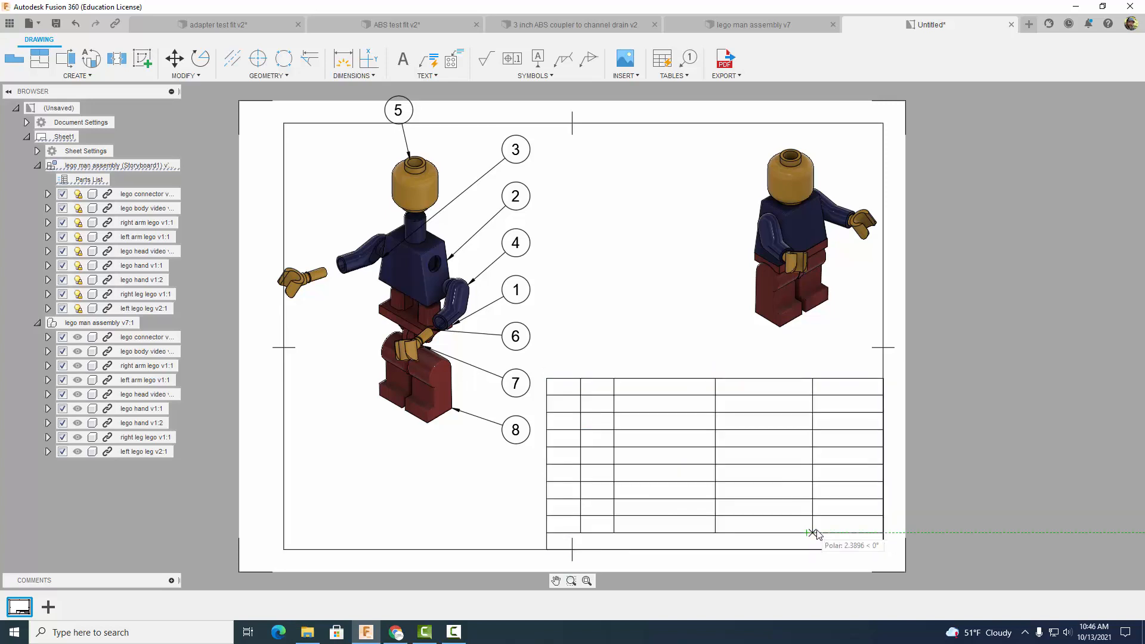
{"action": "left_click", "coordinate": [820, 532]}
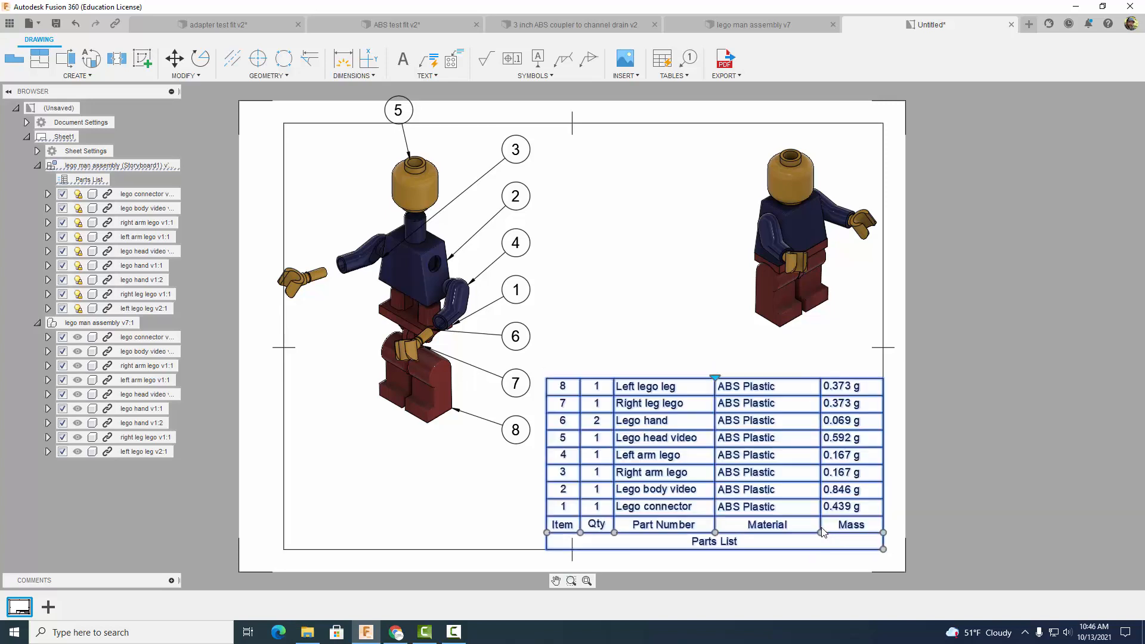
{"action": "left_click", "coordinate": [716, 532]}
{"action": "left_click", "coordinate": [750, 532]}
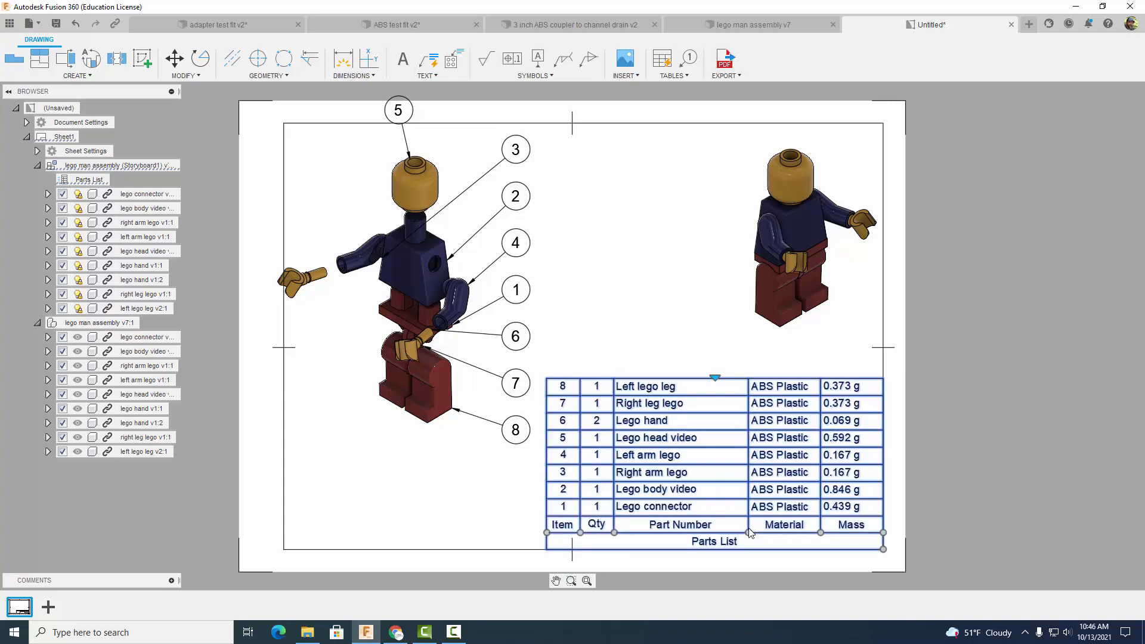
Shift the Qty–Part Number boundary and the Item–Qty boundary of the parts list toward the Material column
{"action": "left_click", "coordinate": [615, 533]}
{"action": "left_click", "coordinate": [645, 533]}
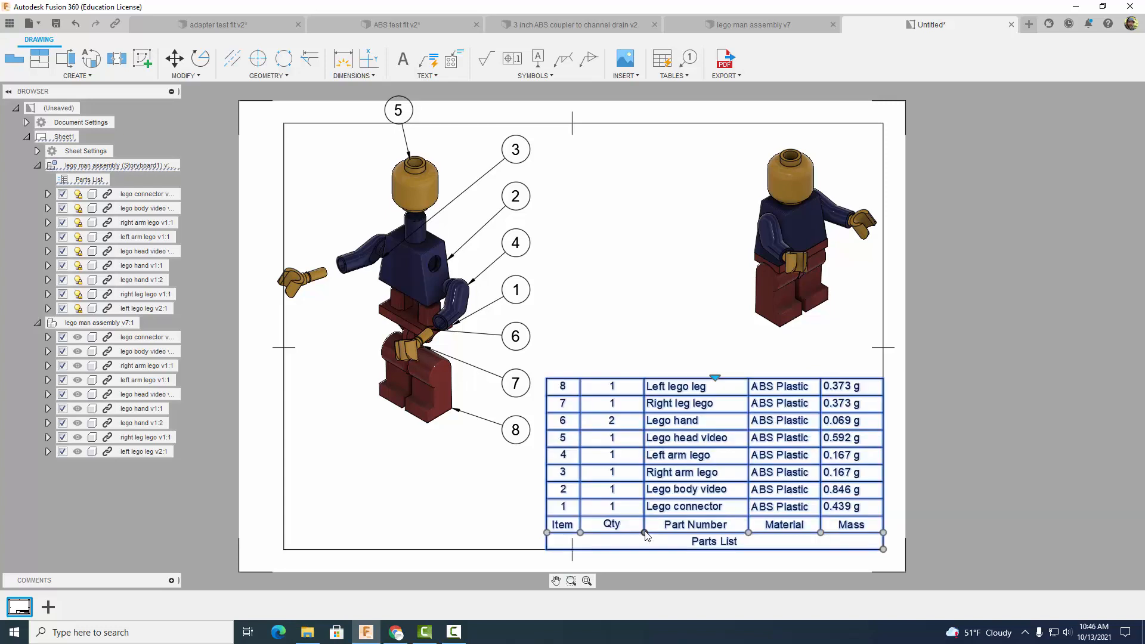
{"action": "left_click", "coordinate": [645, 532]}
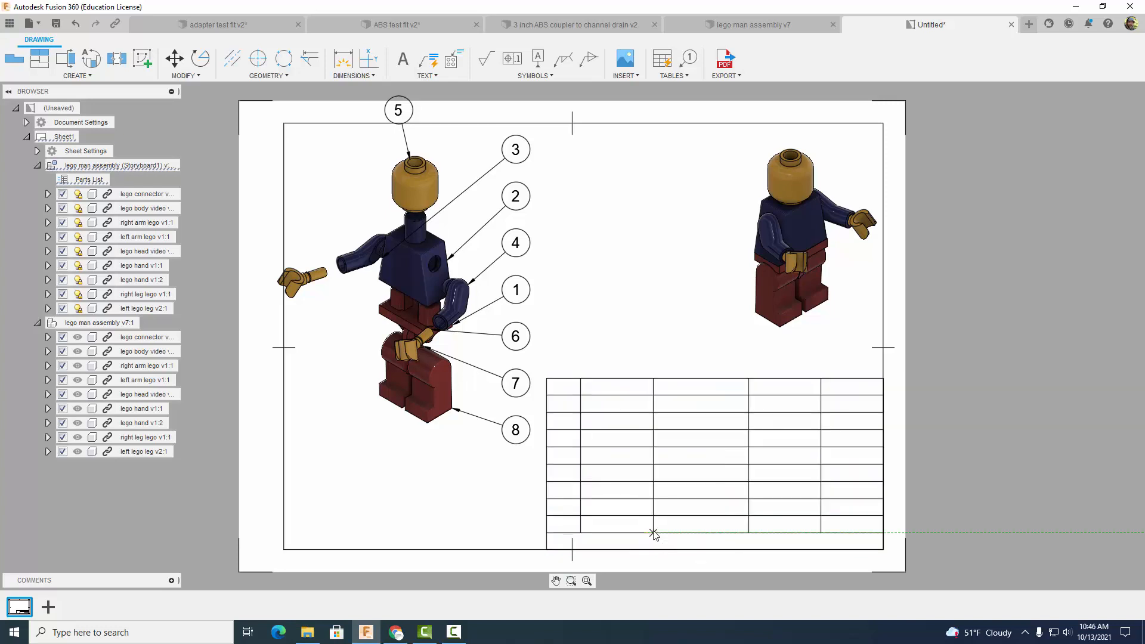
{"action": "left_click", "coordinate": [653, 532]}
{"action": "left_click", "coordinate": [581, 533]}
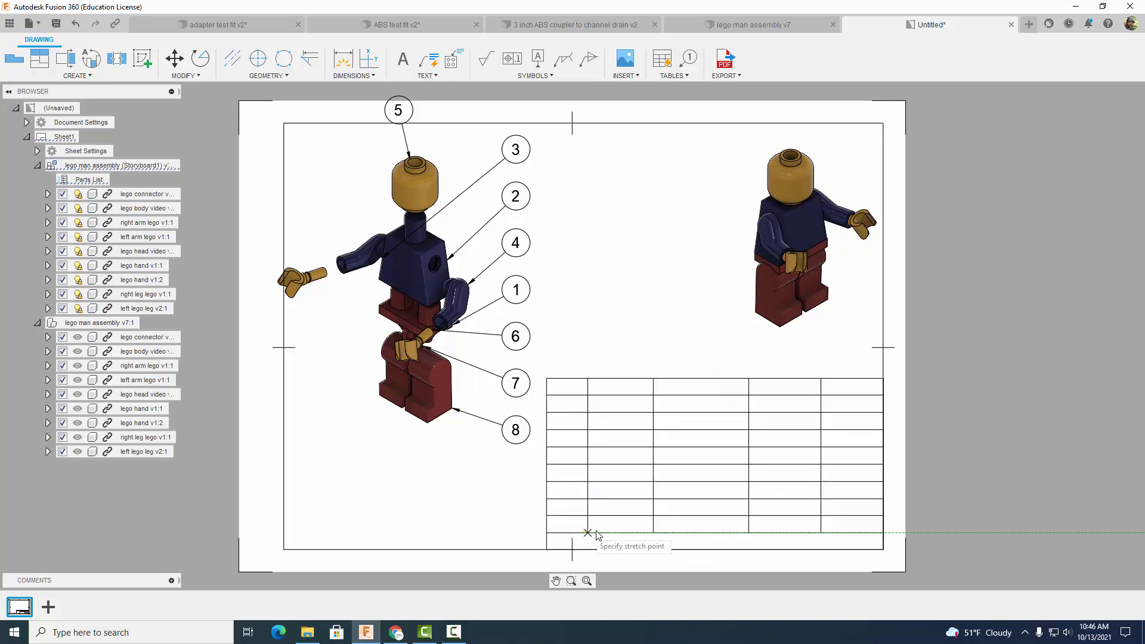
{"action": "left_click", "coordinate": [607, 533]}
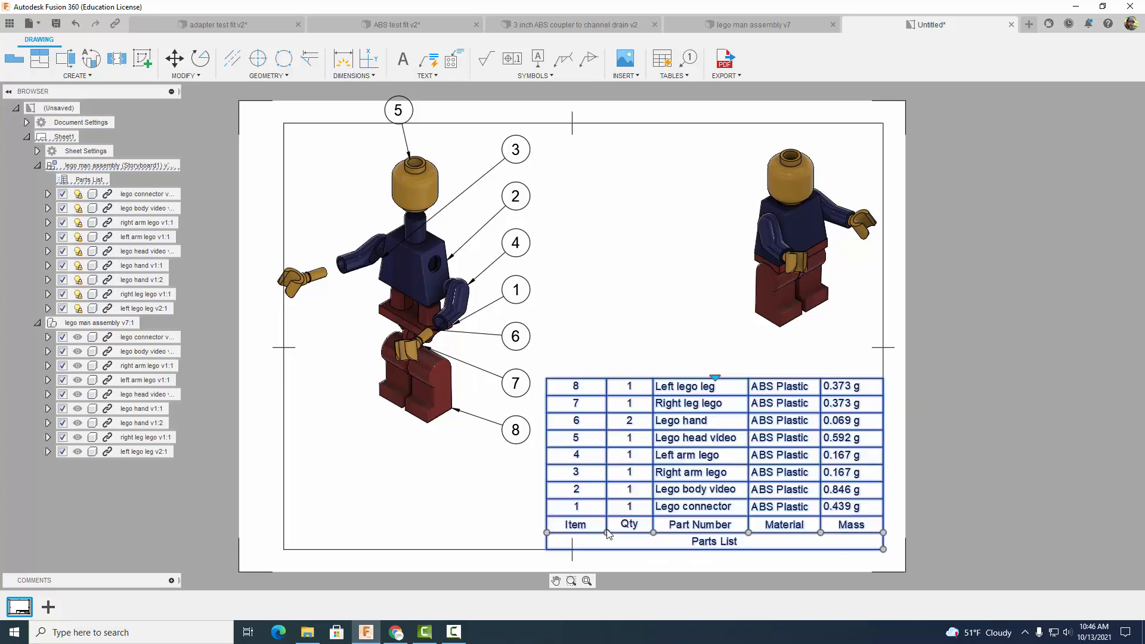
Shrink the parts list by pulling its outer edge beside the Item column inward, and deselect the table
{"action": "left_click", "coordinate": [548, 533]}
{"action": "left_click", "coordinate": [570, 533]}
{"action": "left_click", "coordinate": [967, 467]}
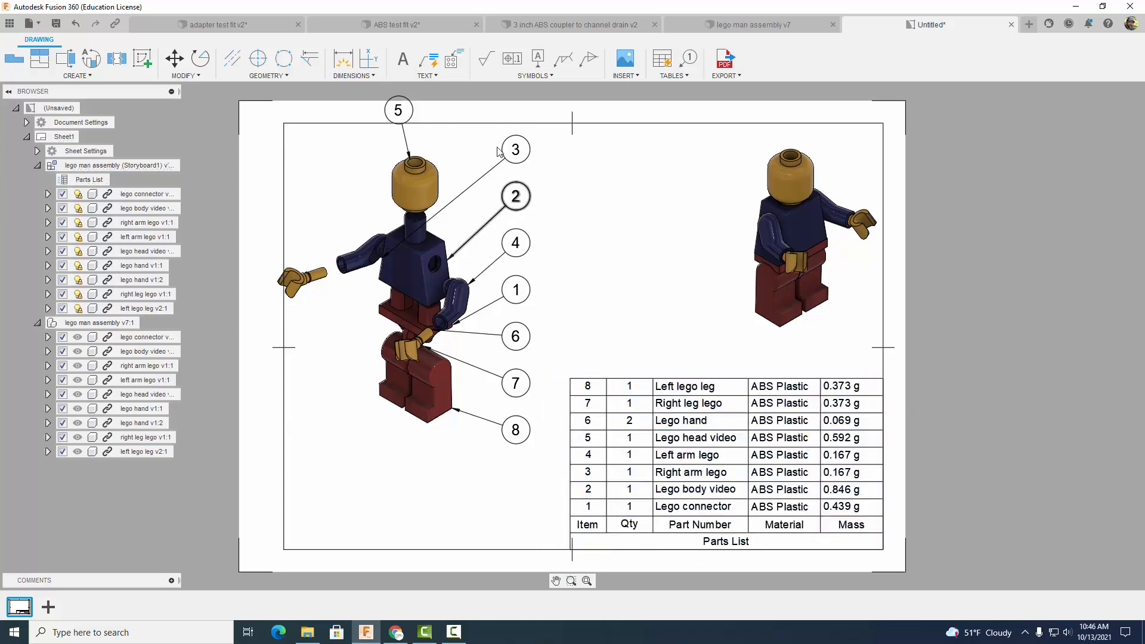
Move balloon 5 inside the sheet border above the head, and balloon 3 below the detached forearm beside the separated hand
{"action": "left_click", "coordinate": [398, 112]}
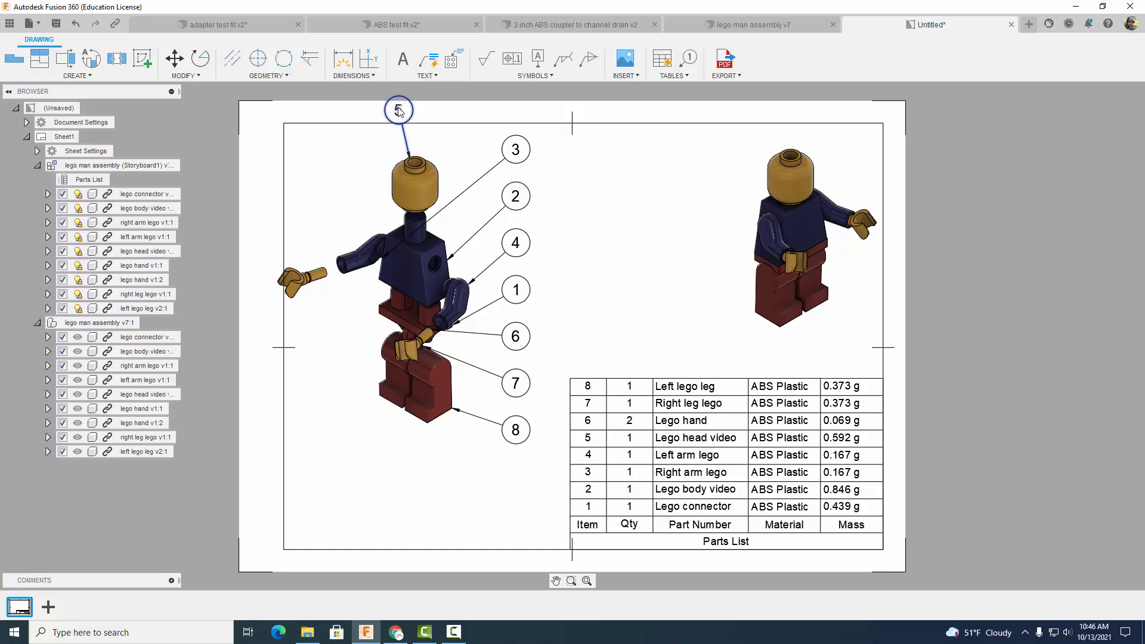
{"action": "left_click_drag", "start_coordinate": [399, 112], "coordinate": [378, 139]}
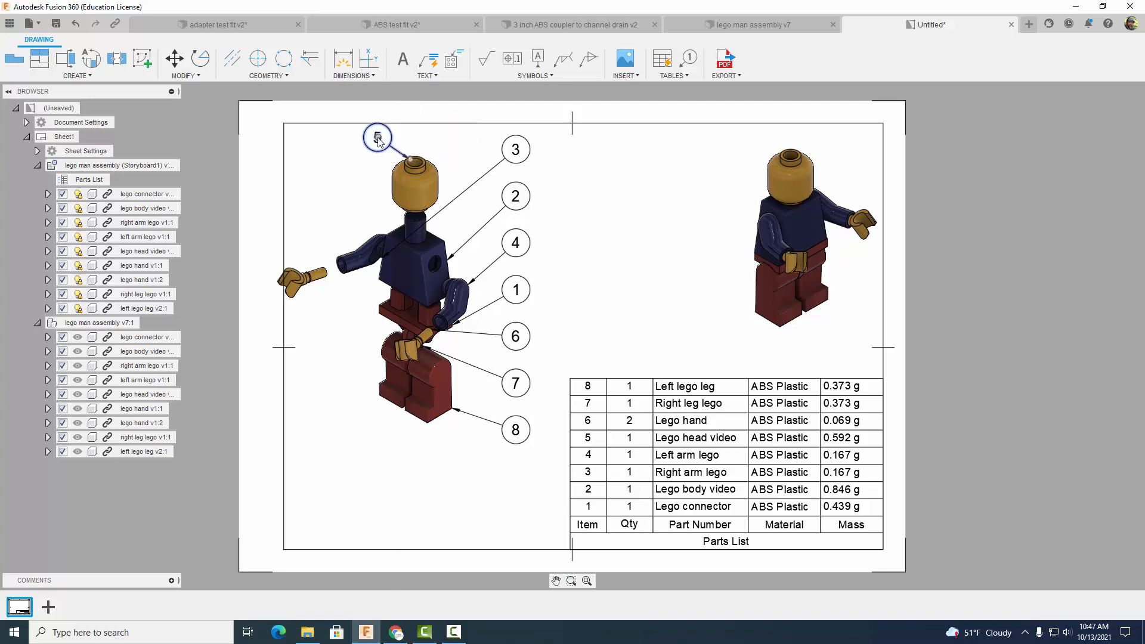
{"action": "left_click", "coordinate": [516, 150]}
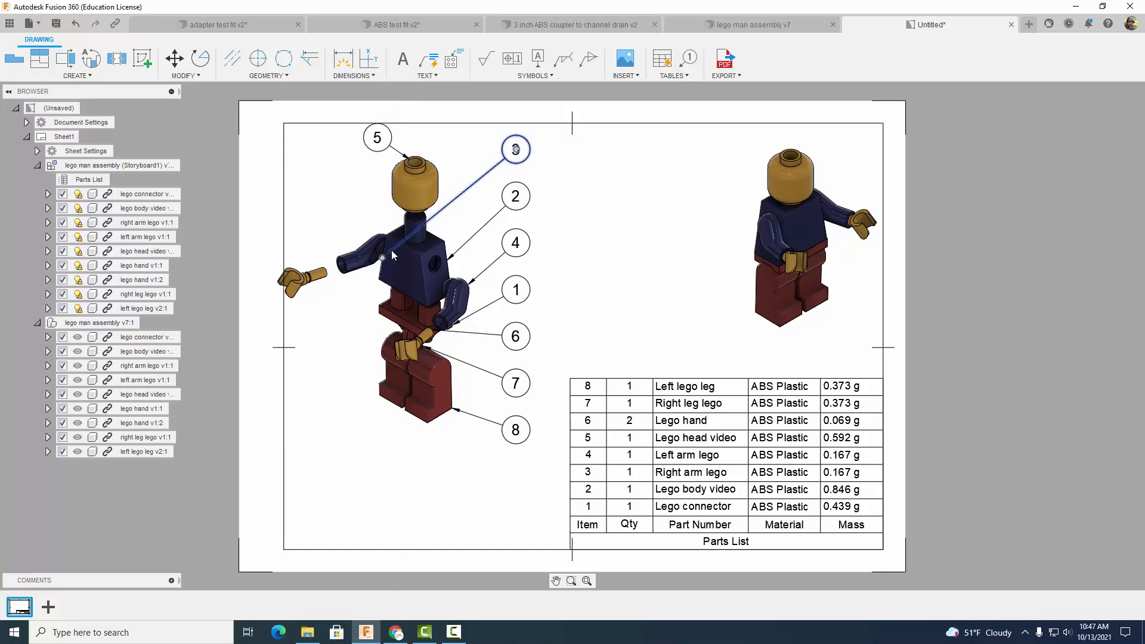
{"action": "left_click", "coordinate": [516, 150]}
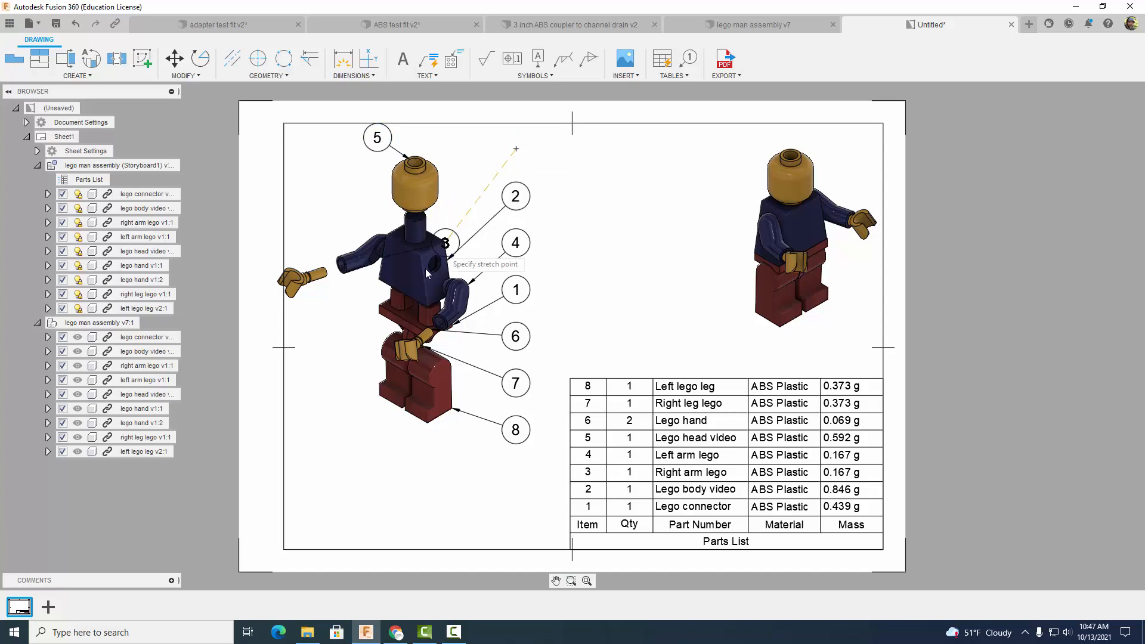
{"action": "left_click", "coordinate": [320, 307]}
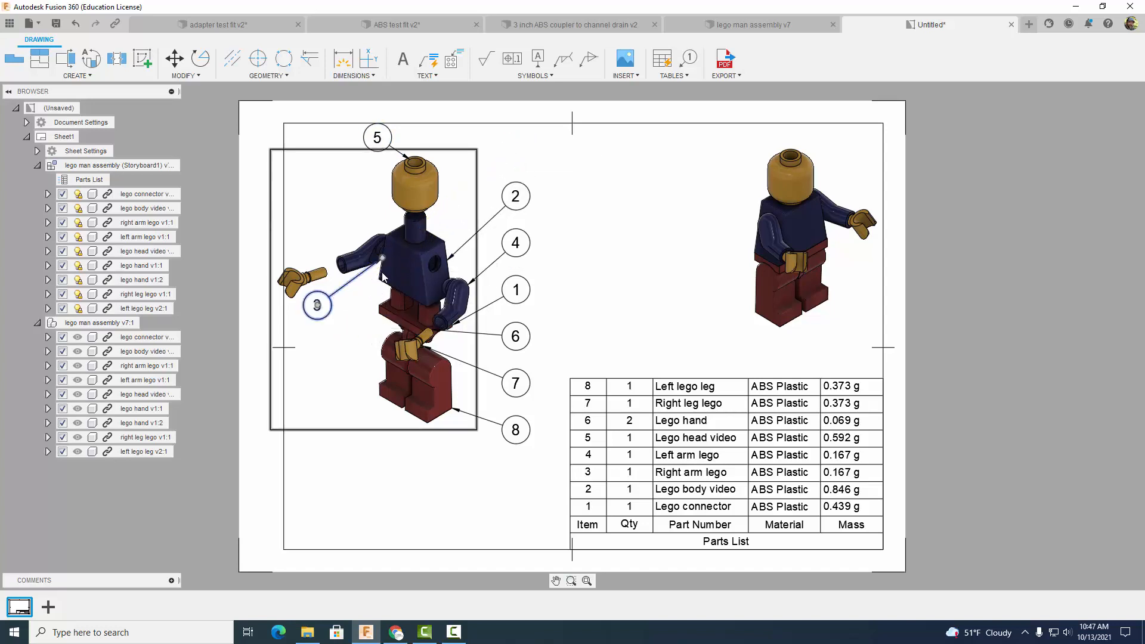
Reattach balloon 3's leader to the side edge of the lego body and delete the original body balloon 2
{"action": "left_click", "coordinate": [382, 259]}
{"action": "left_click", "coordinate": [382, 267]}
{"action": "left_click", "coordinate": [520, 203]}
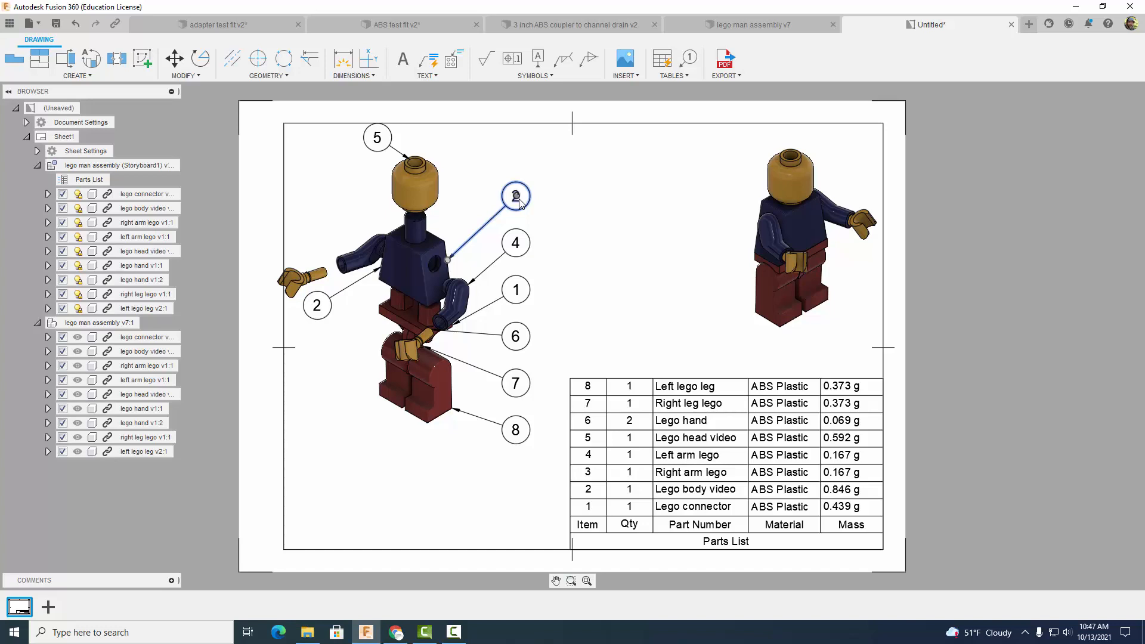
{"action": "key", "text": "Delete"}
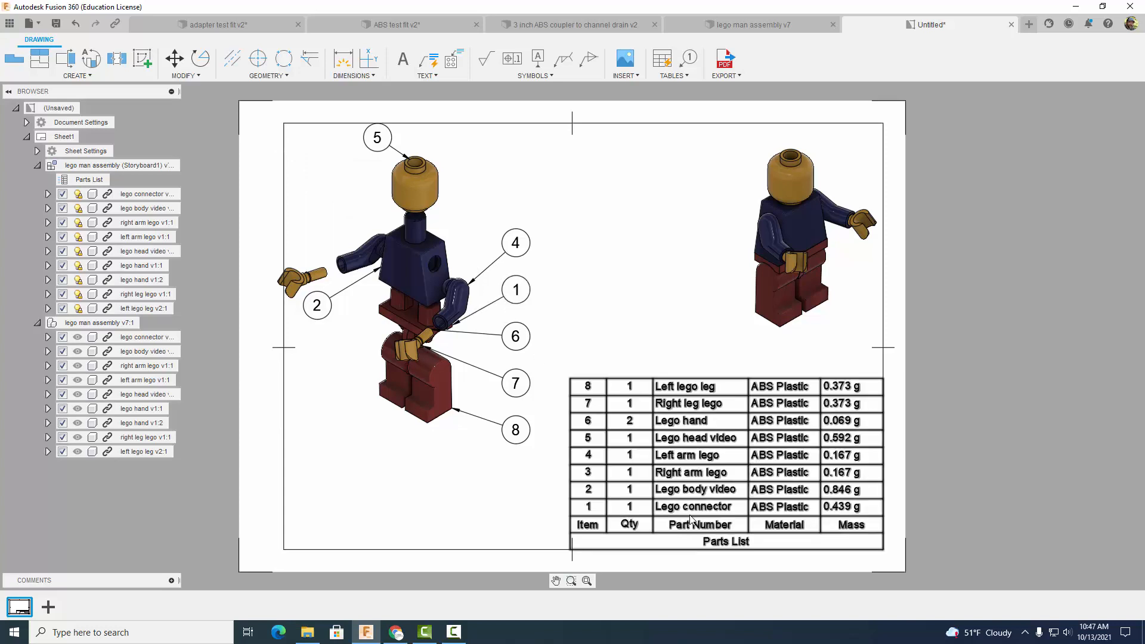
Move balloon 1 below balloon 2 and reattach its leader to the near corner of the red lego connector
{"action": "left_click", "coordinate": [518, 296]}
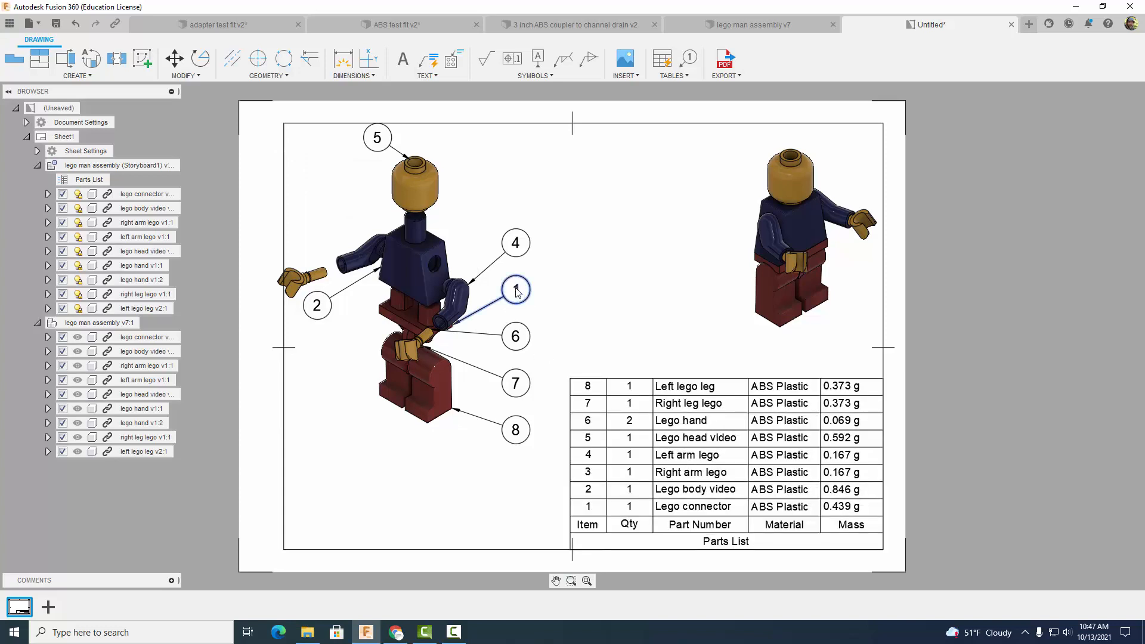
{"action": "left_click_drag", "start_coordinate": [516, 291], "coordinate": [324, 360]}
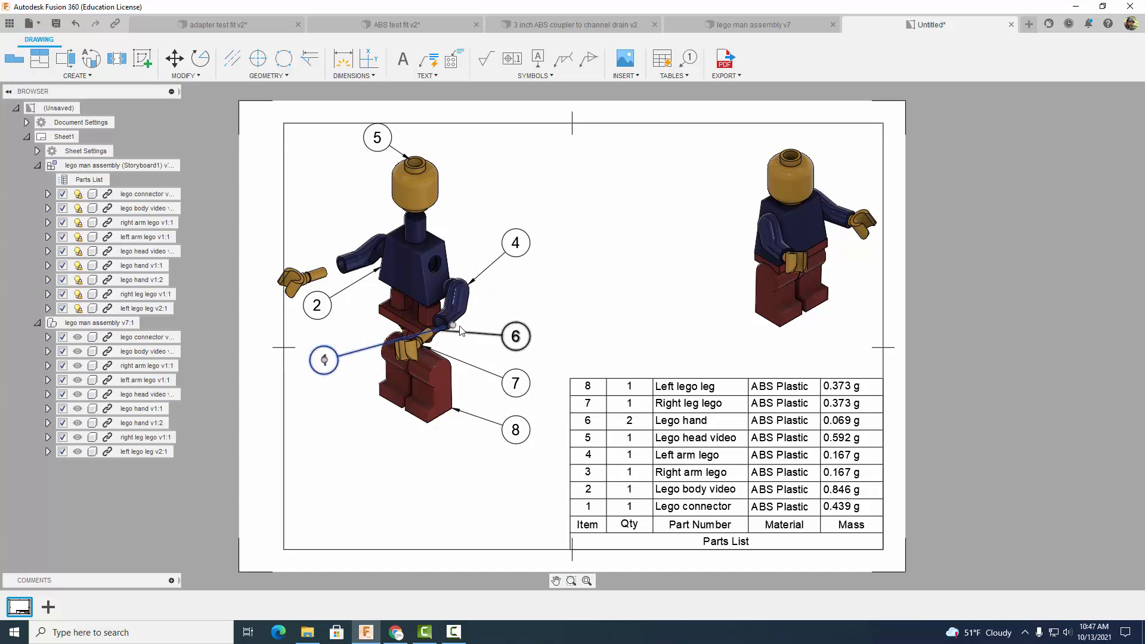
{"action": "left_click", "coordinate": [453, 326]}
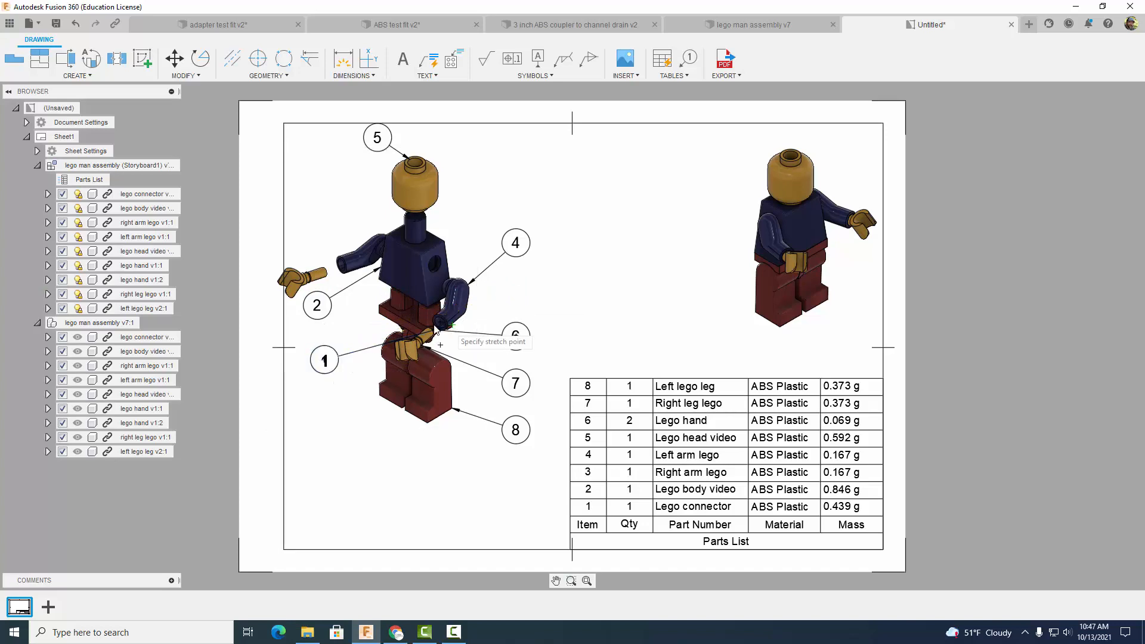
{"action": "left_click", "coordinate": [386, 318]}
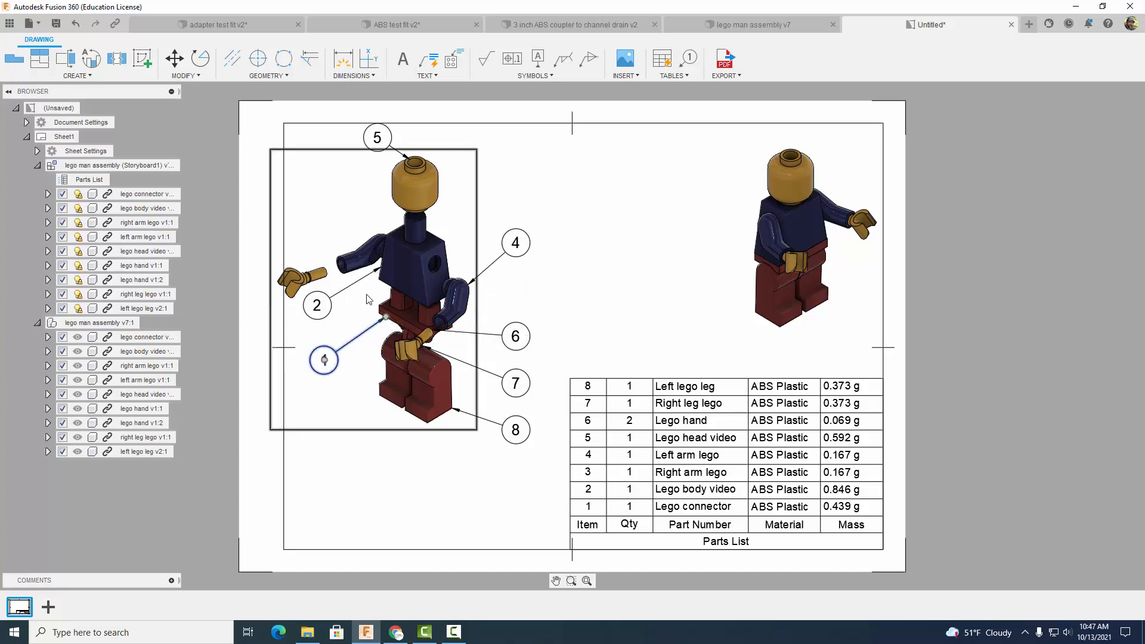
Reattach balloon 6's leader just beside the wrist of the hand in front of the legs, and move the balloon closer
{"action": "left_click", "coordinate": [488, 338]}
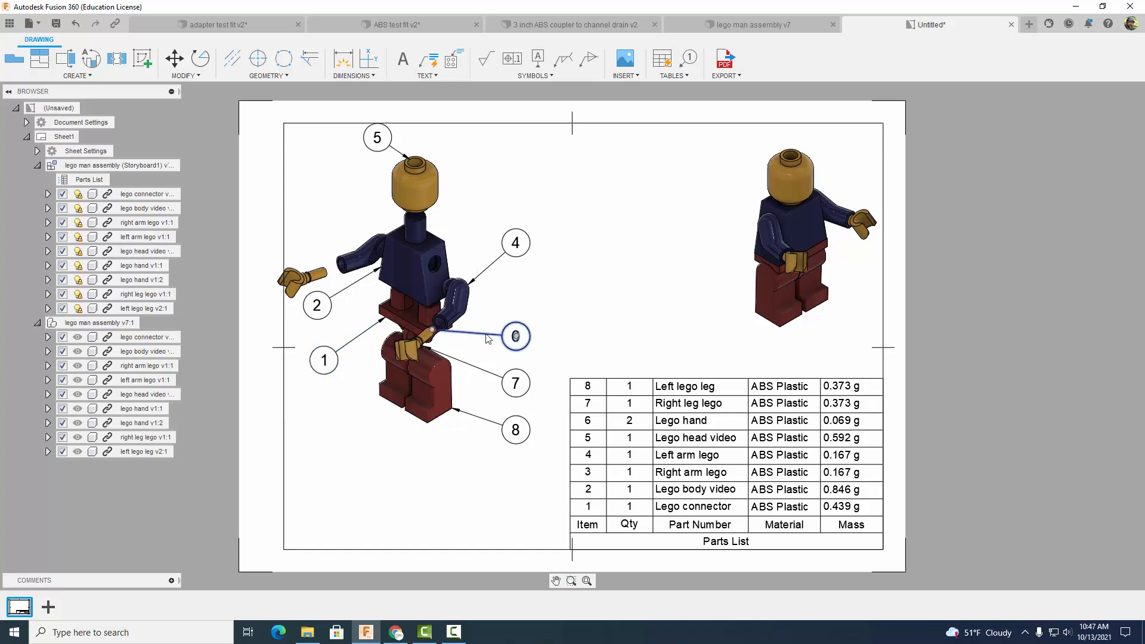
{"action": "left_click", "coordinate": [432, 340]}
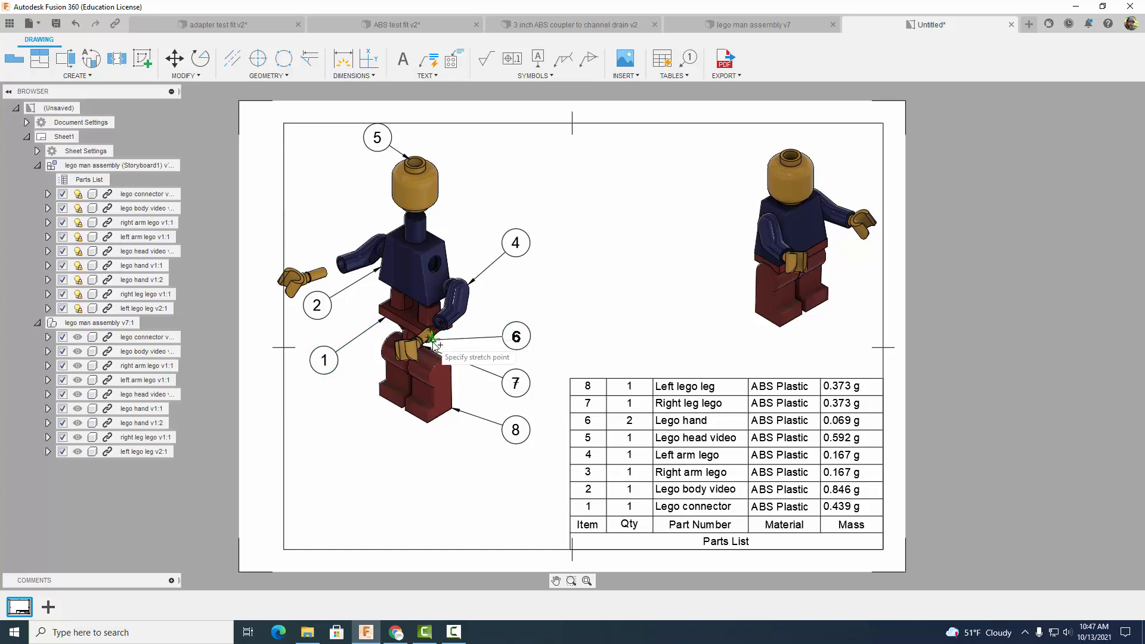
{"action": "left_click", "coordinate": [517, 337]}
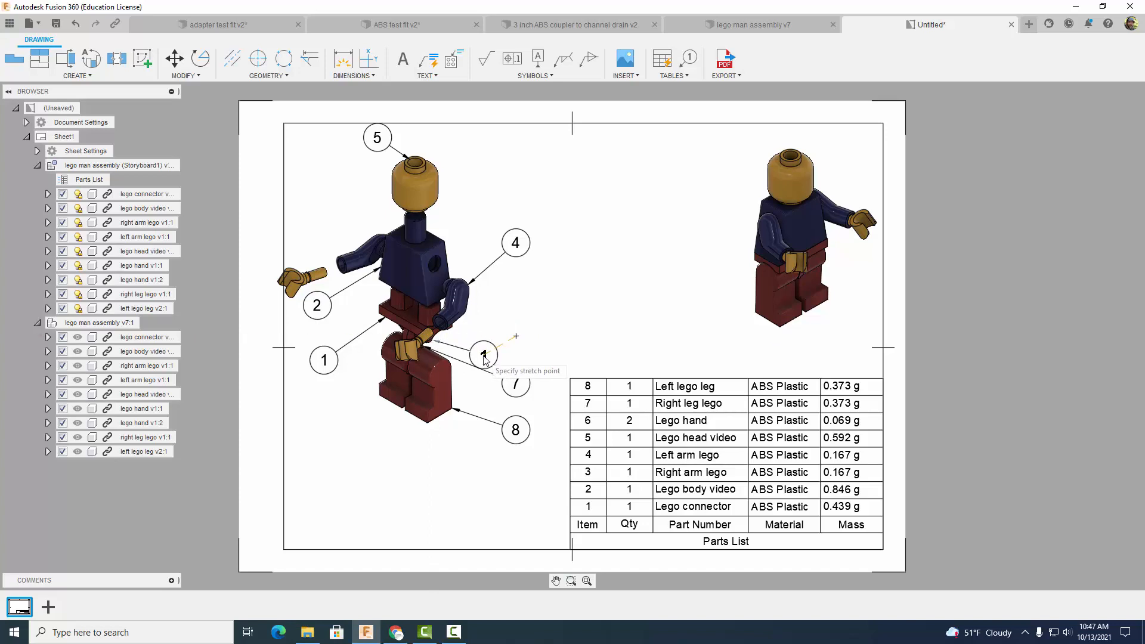
{"action": "left_click", "coordinate": [484, 356]}
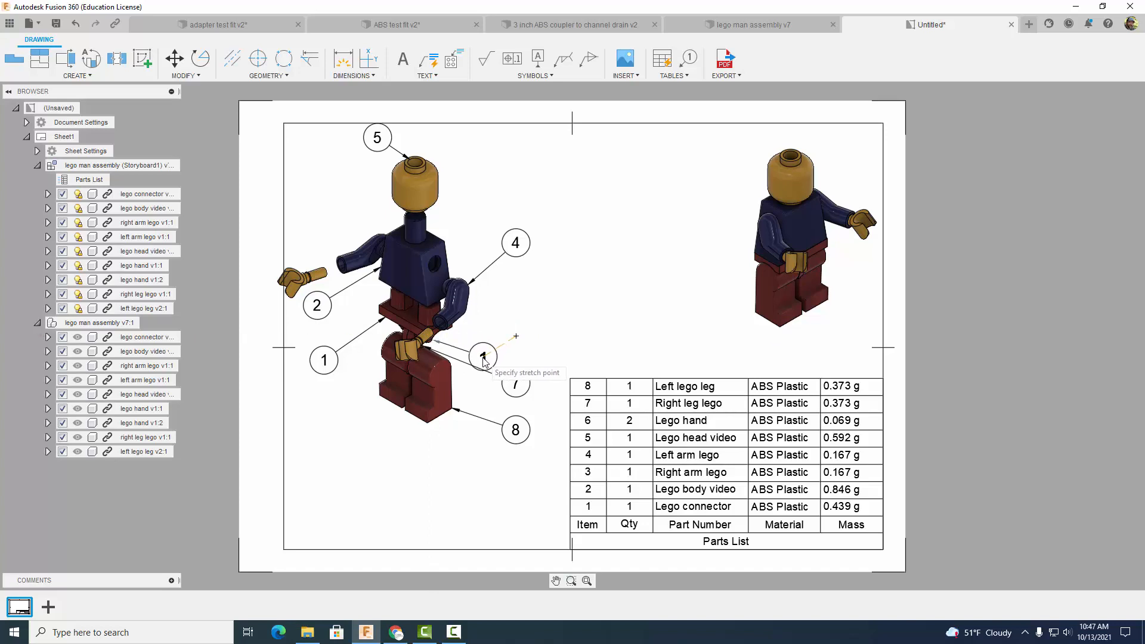
Reattach balloon 7's leader to the outer side edge of the front leg and lower the balloon to just above balloon 8
{"action": "left_click", "coordinate": [515, 383]}
{"action": "left_click", "coordinate": [424, 345]}
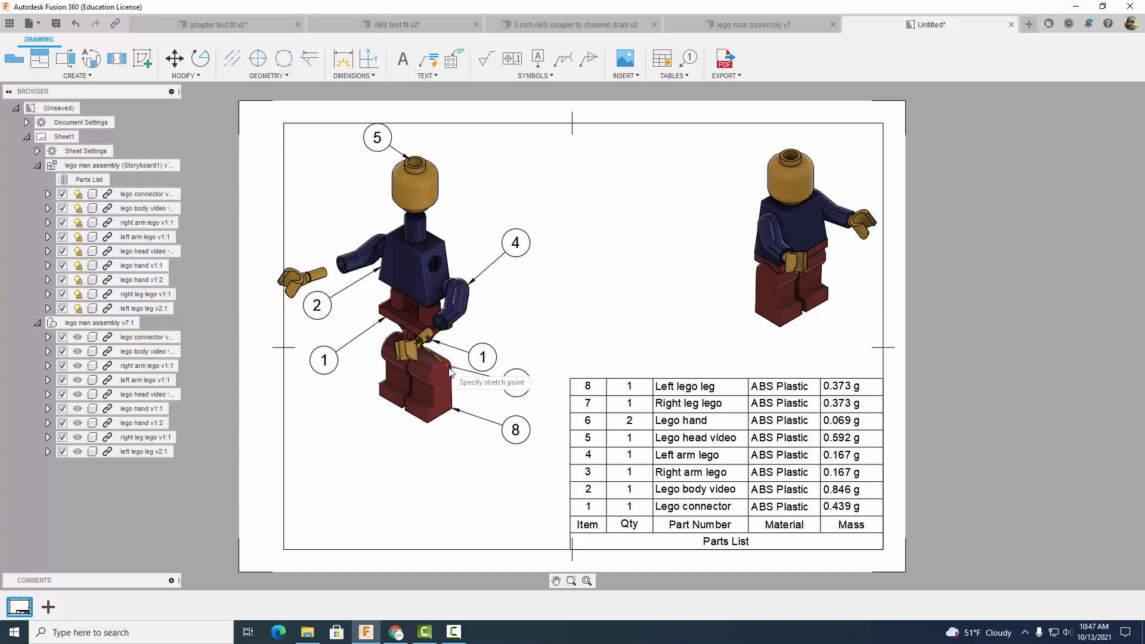
{"action": "left_click", "coordinate": [452, 370]}
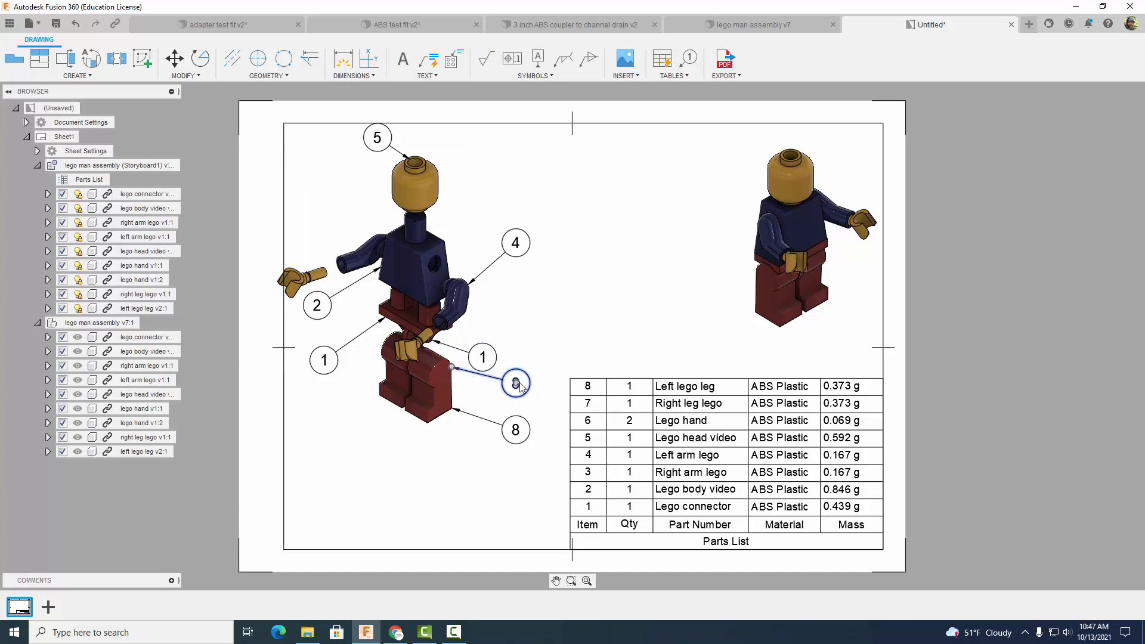
{"action": "left_click", "coordinate": [516, 383]}
{"action": "left_click", "coordinate": [516, 391]}
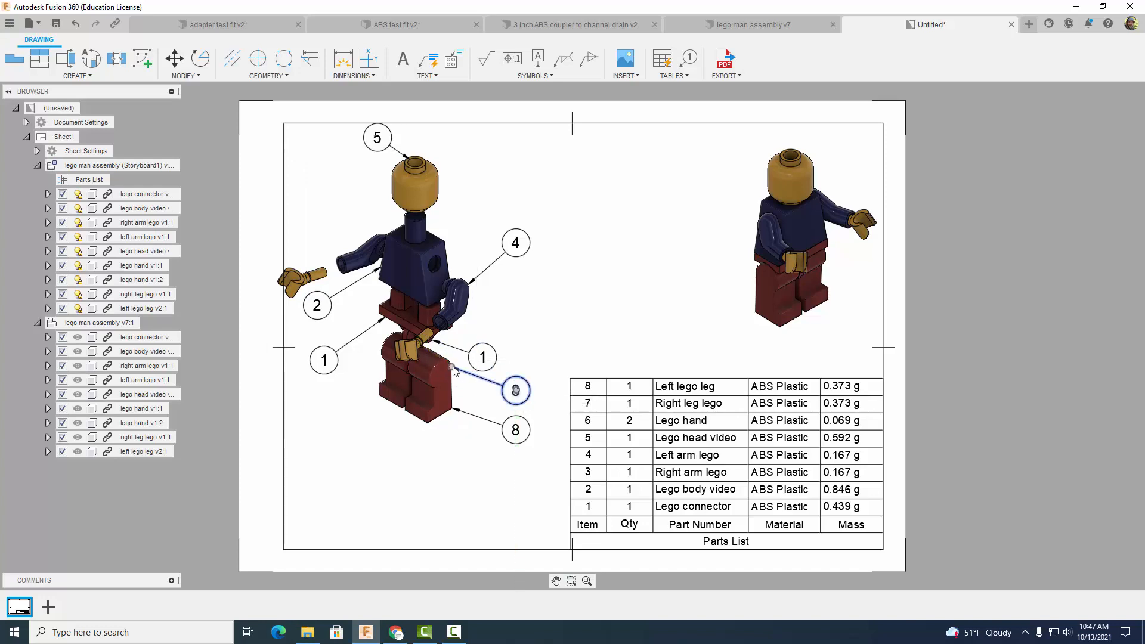
{"action": "left_click", "coordinate": [452, 368]}
{"action": "left_click", "coordinate": [453, 388]}
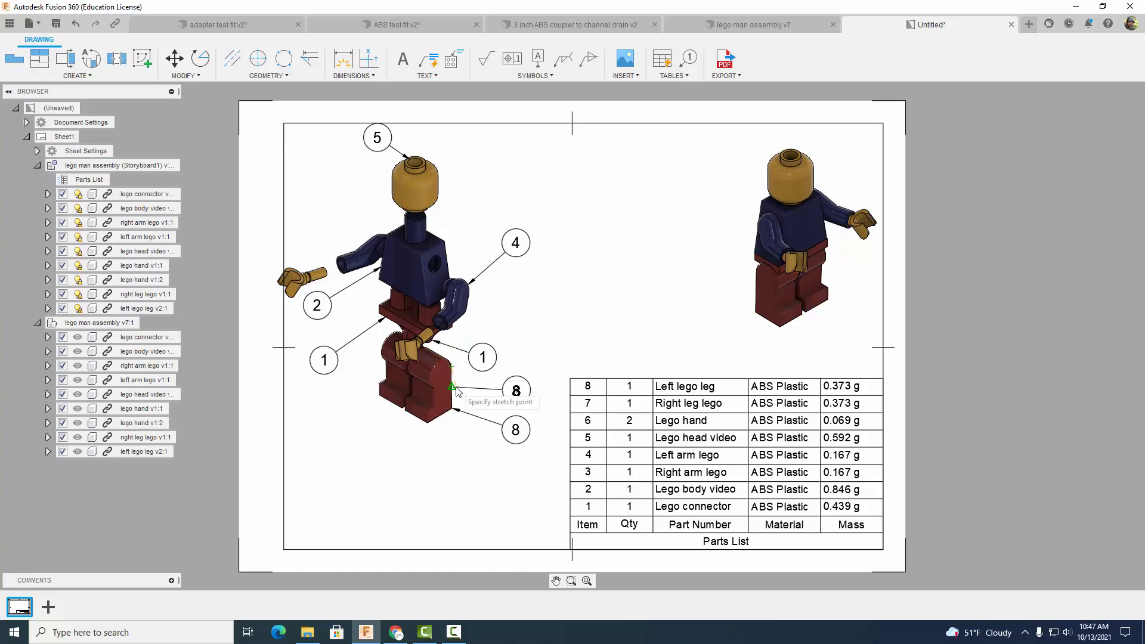
{"action": "left_click", "coordinate": [517, 394]}
{"action": "left_click", "coordinate": [508, 406]}
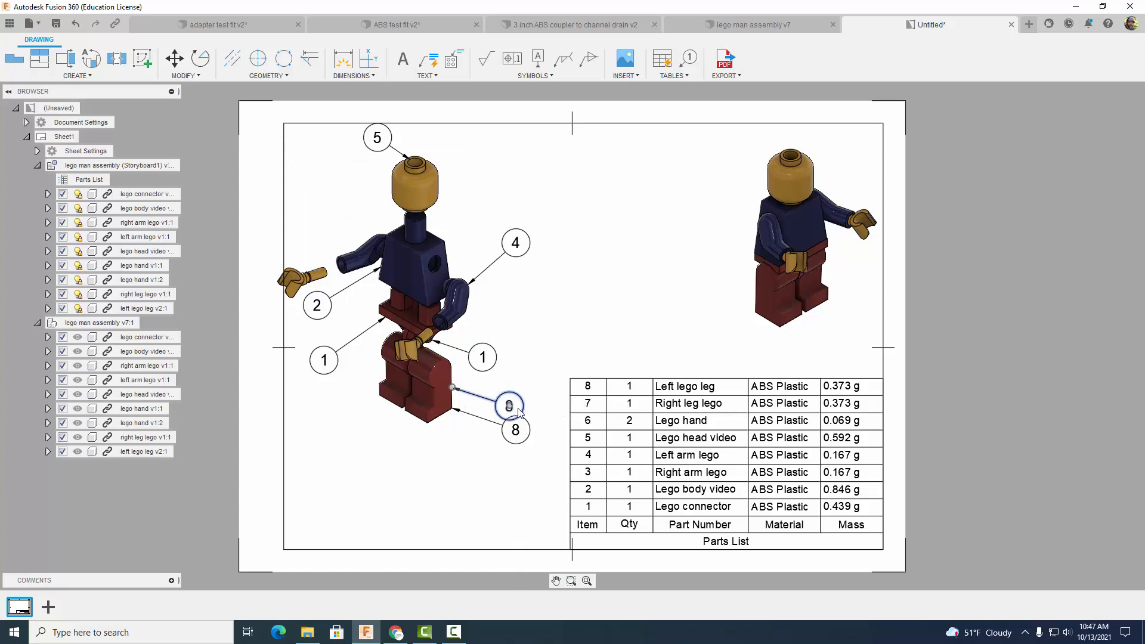
Delete the lower of the two balloons numbered 8 at the front leg
{"action": "left_click", "coordinate": [517, 430]}
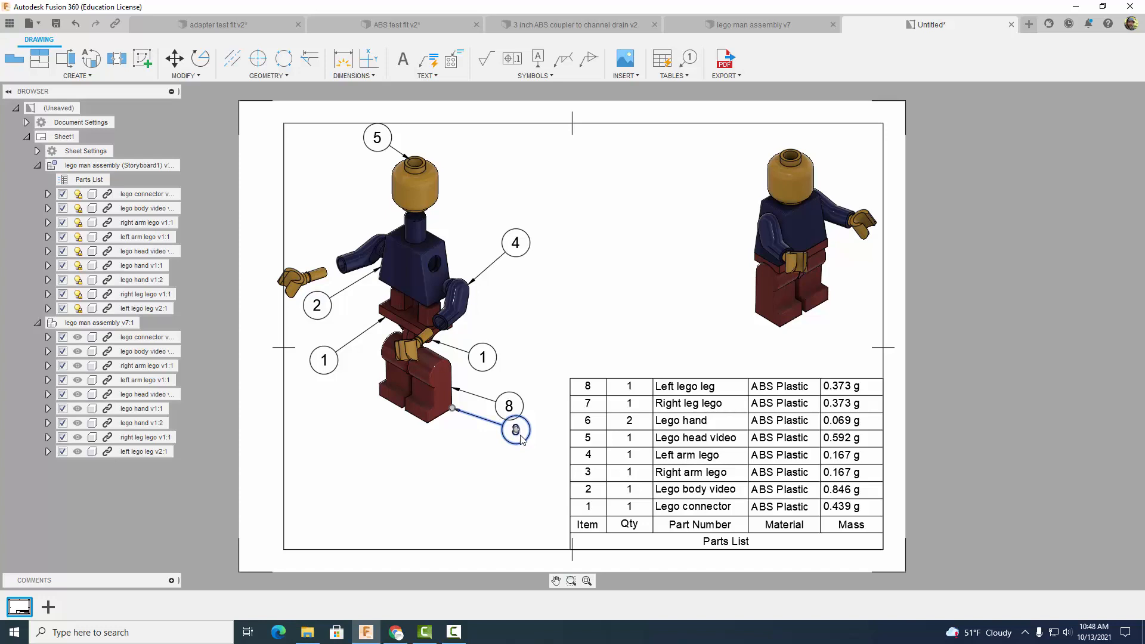
{"action": "left_click", "coordinate": [518, 453]}
{"action": "left_click", "coordinate": [516, 430]}
{"action": "key", "text": "Delete"}
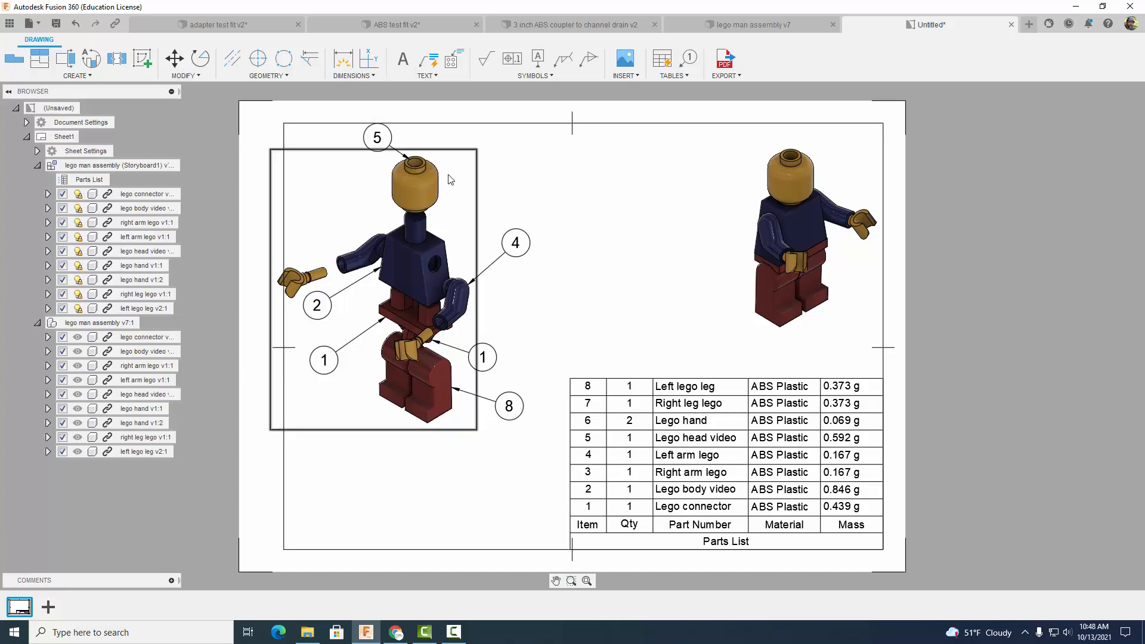
Move balloon 5 across to the opposite side of the head, above balloon 4
{"action": "left_click", "coordinate": [381, 139]}
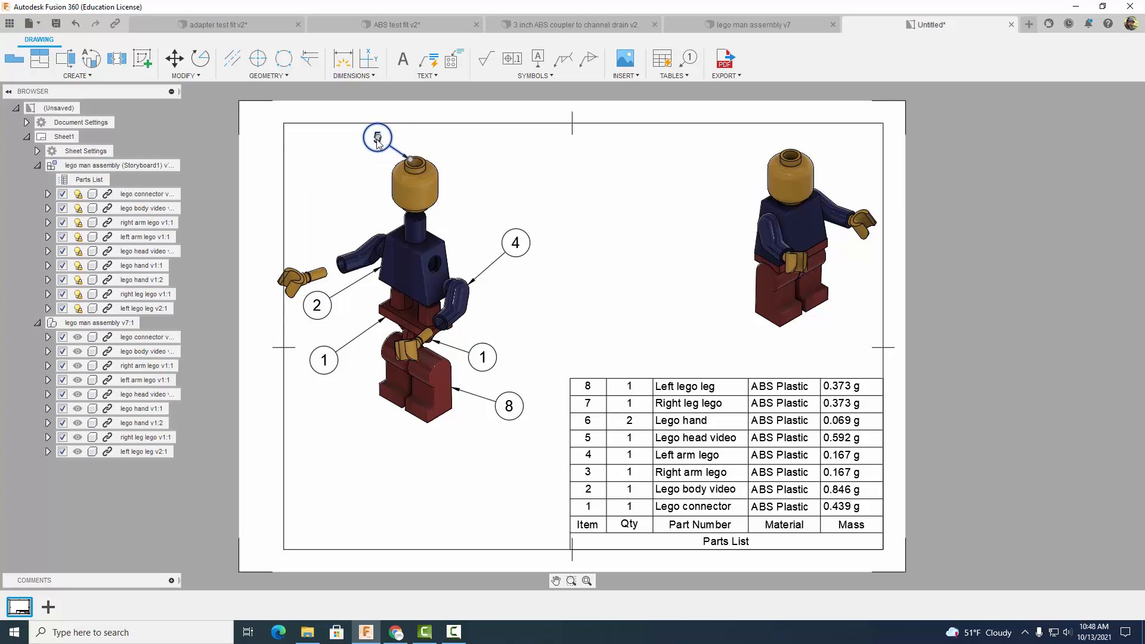
{"action": "left_click", "coordinate": [414, 148]}
{"action": "left_click", "coordinate": [377, 137]}
{"action": "left_click", "coordinate": [377, 137]}
{"action": "left_click", "coordinate": [496, 165]}
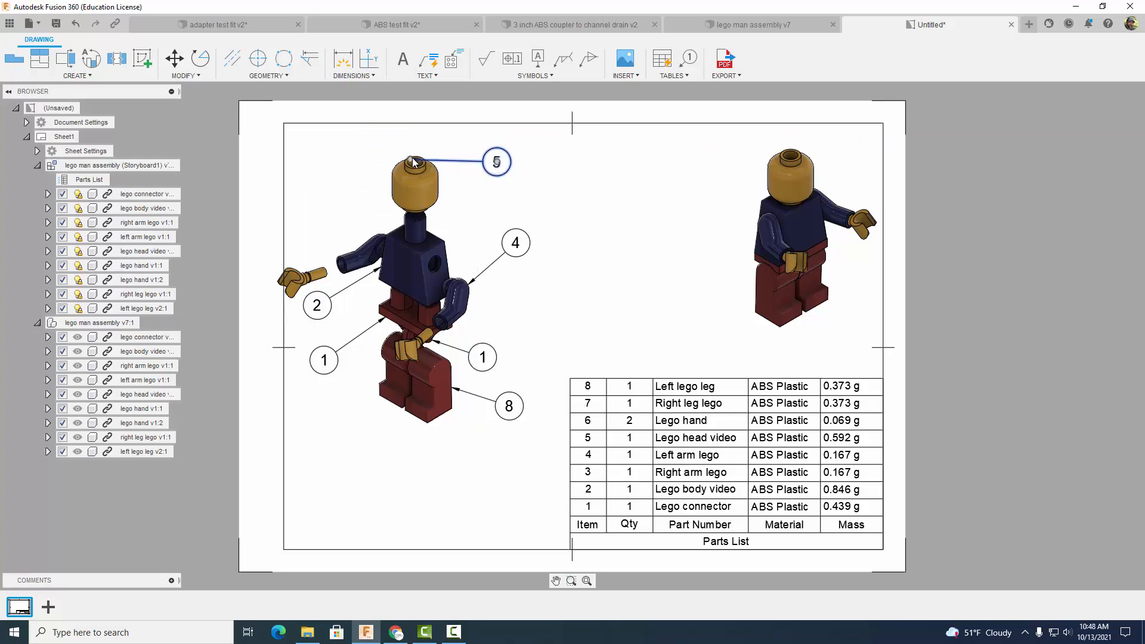
Reattach balloon 5's leader to the side edge of the head and move the balloon closer to it
{"action": "left_click", "coordinate": [410, 161]}
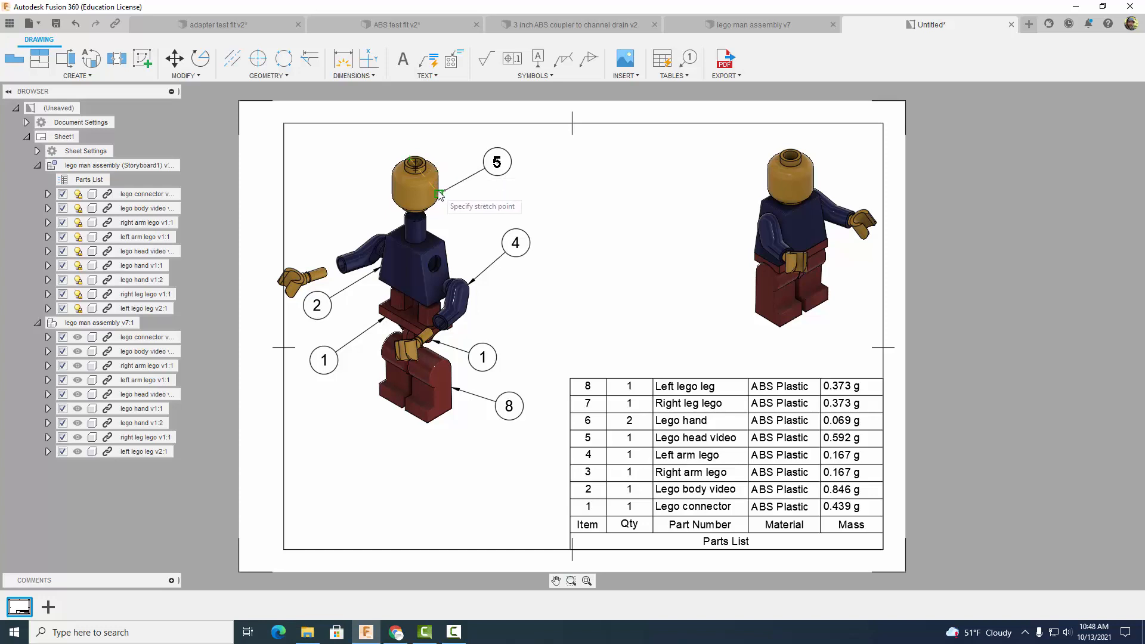
{"action": "left_click", "coordinate": [439, 192]}
{"action": "left_click", "coordinate": [498, 164]}
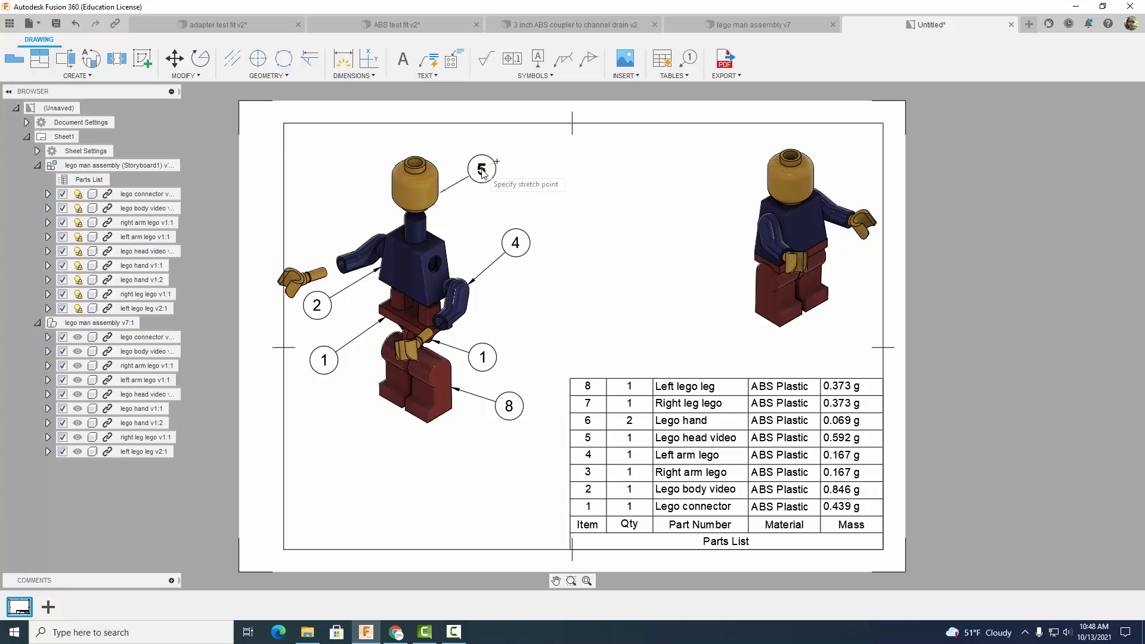
{"action": "left_click", "coordinate": [481, 171]}
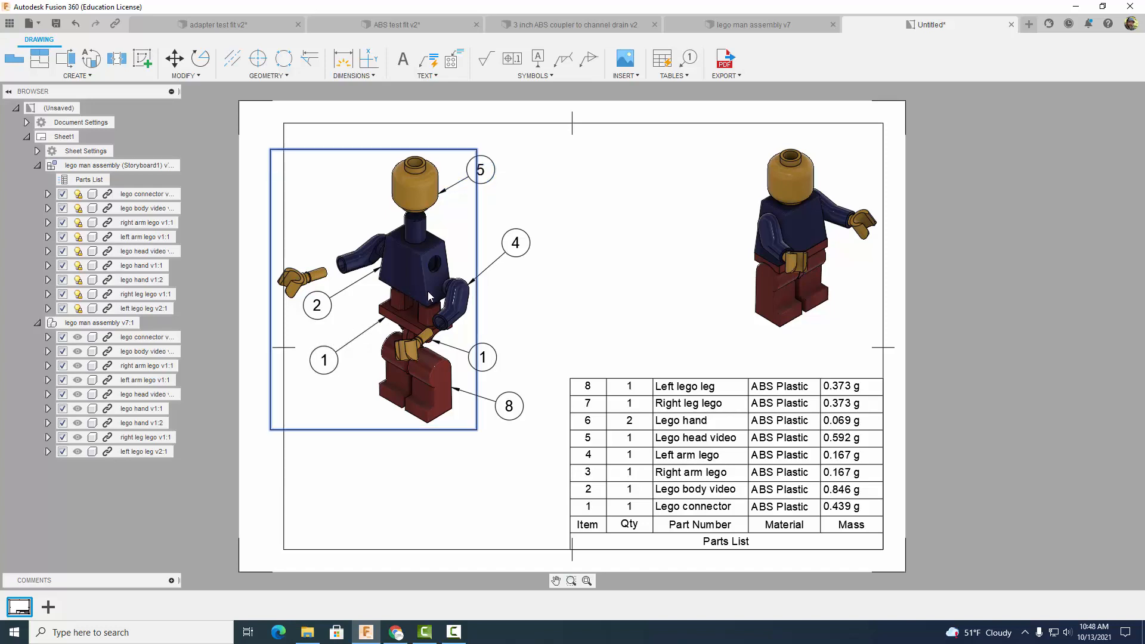
Shift the exploded view with its balloons slightly toward the assembled view and raise balloon 5 a little
{"action": "left_click_drag", "start_coordinate": [411, 283], "coordinate": [434, 282]}
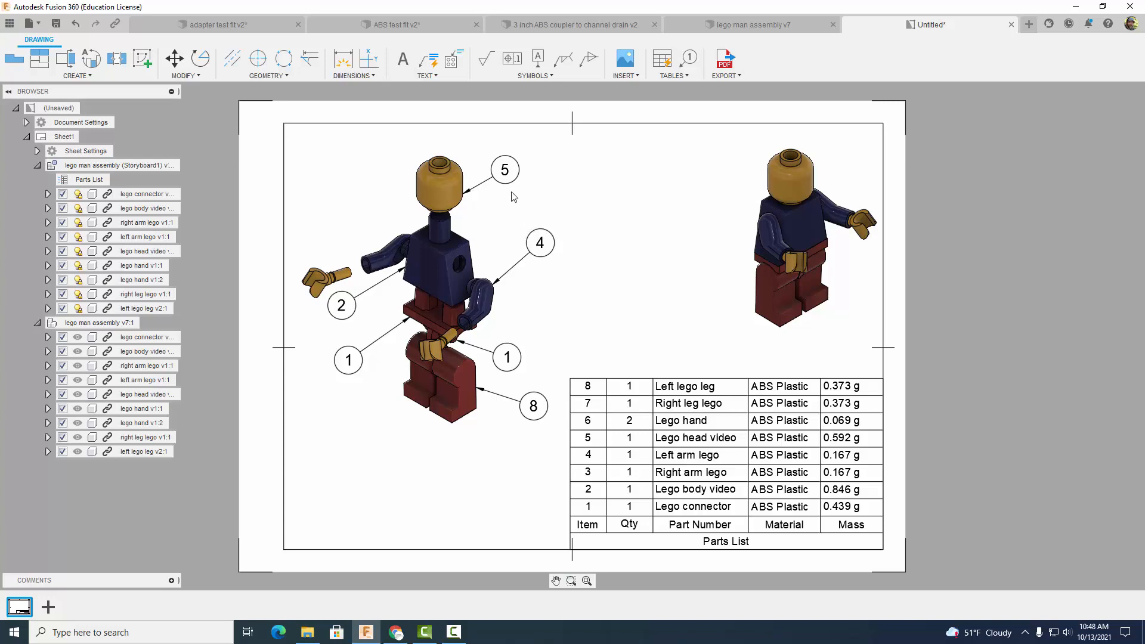
{"action": "left_click", "coordinate": [508, 172]}
{"action": "left_click_drag", "start_coordinate": [505, 172], "coordinate": [506, 164]}
{"action": "left_click", "coordinate": [624, 241]}
Lower the balloon 1 beside the front hand slightly and move balloon 8 straight down a little
{"action": "left_click", "coordinate": [510, 361]}
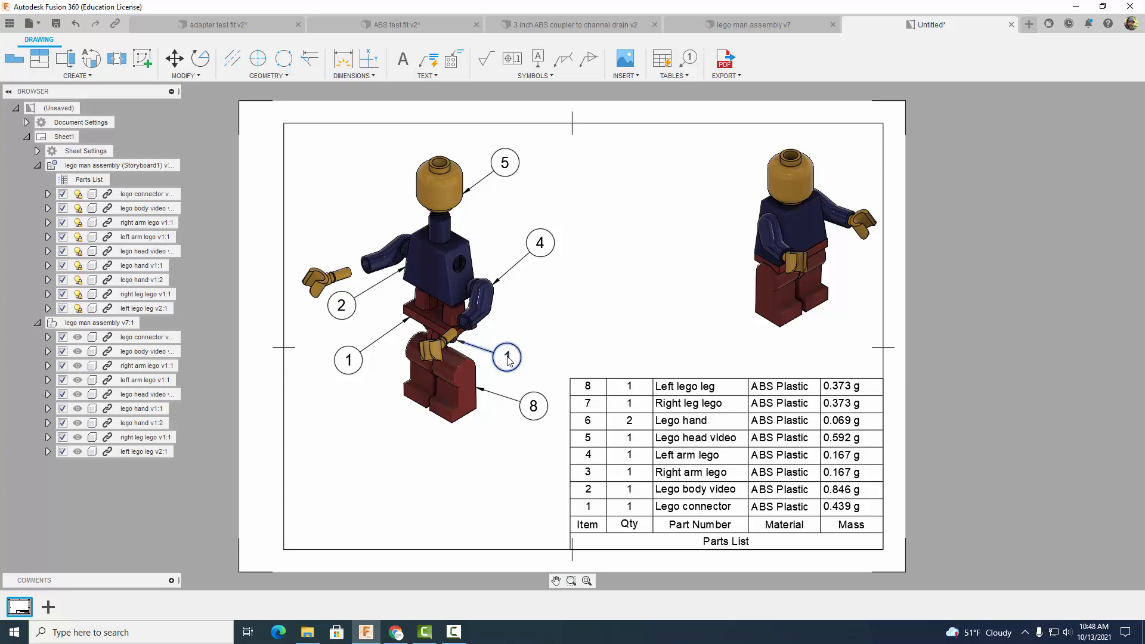
{"action": "left_click", "coordinate": [507, 358]}
{"action": "left_click", "coordinate": [507, 364]}
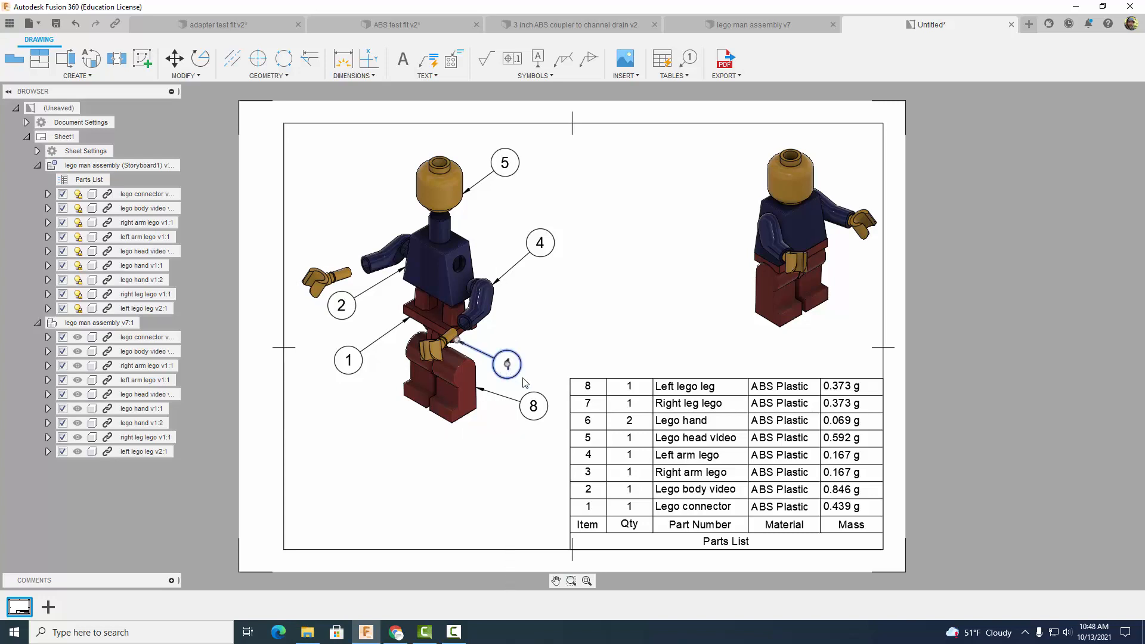
{"action": "left_click", "coordinate": [535, 406]}
{"action": "left_click", "coordinate": [534, 406]}
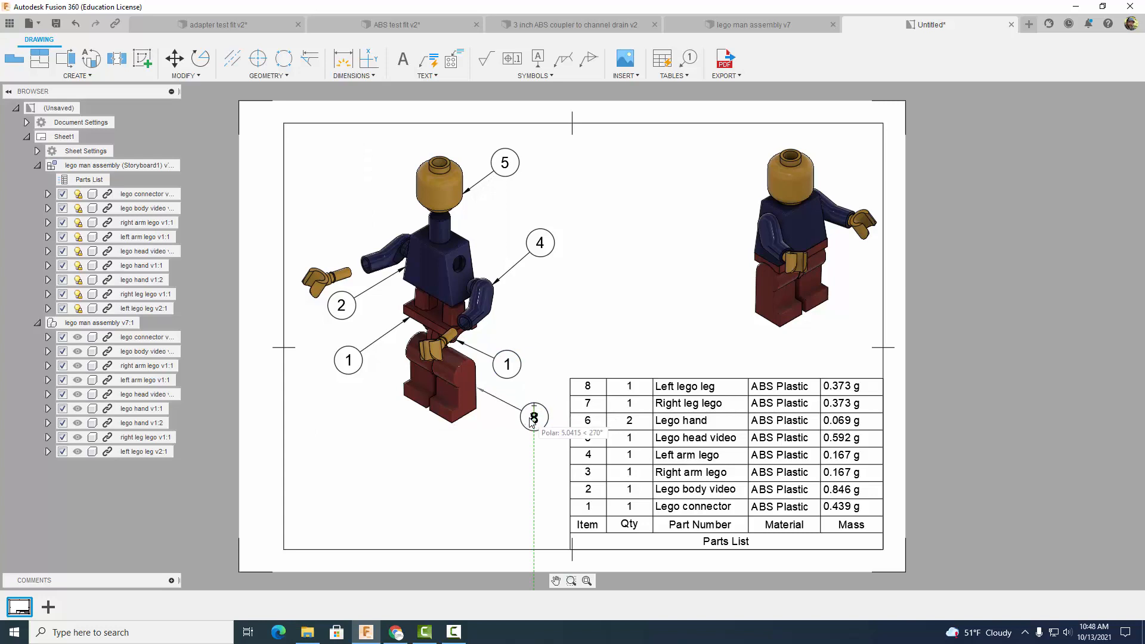
{"action": "left_click", "coordinate": [533, 418]}
{"action": "key", "text": "Escape"}
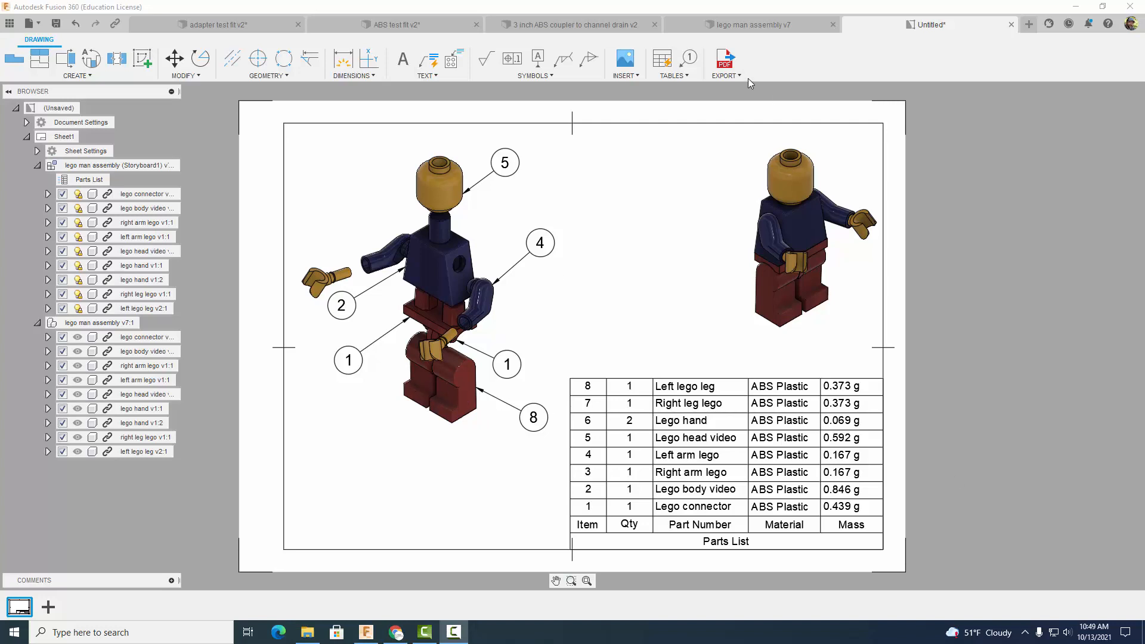
Add a standard balloon to the outer foot edge of the rear leg, placed below and outside the foot
{"action": "left_click", "coordinate": [689, 58]}
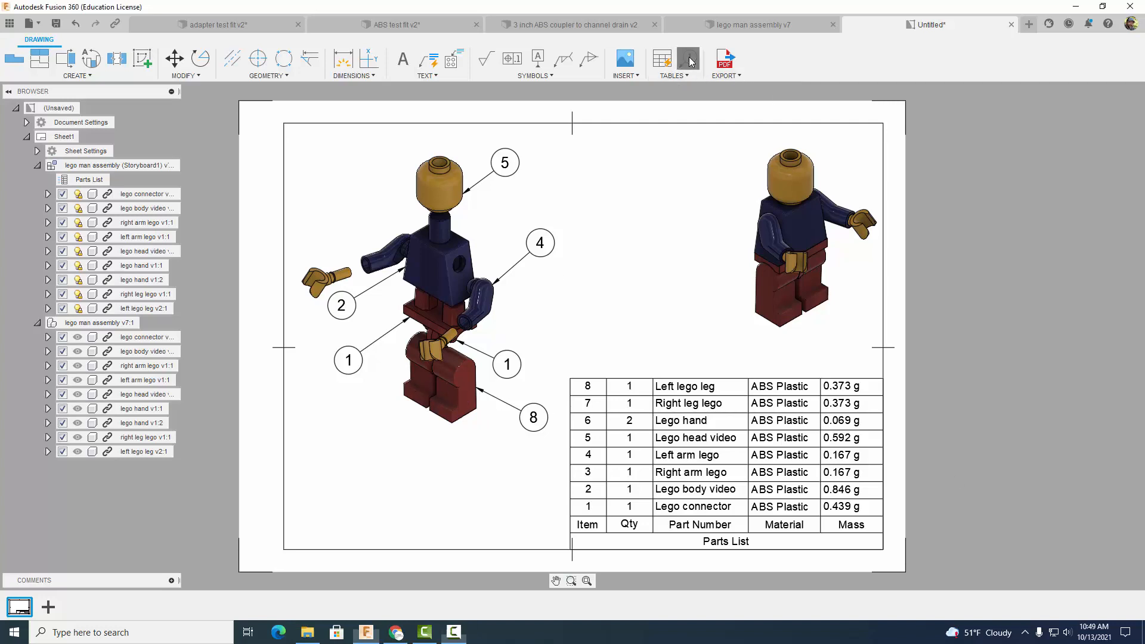
{"action": "left_click", "coordinate": [405, 396]}
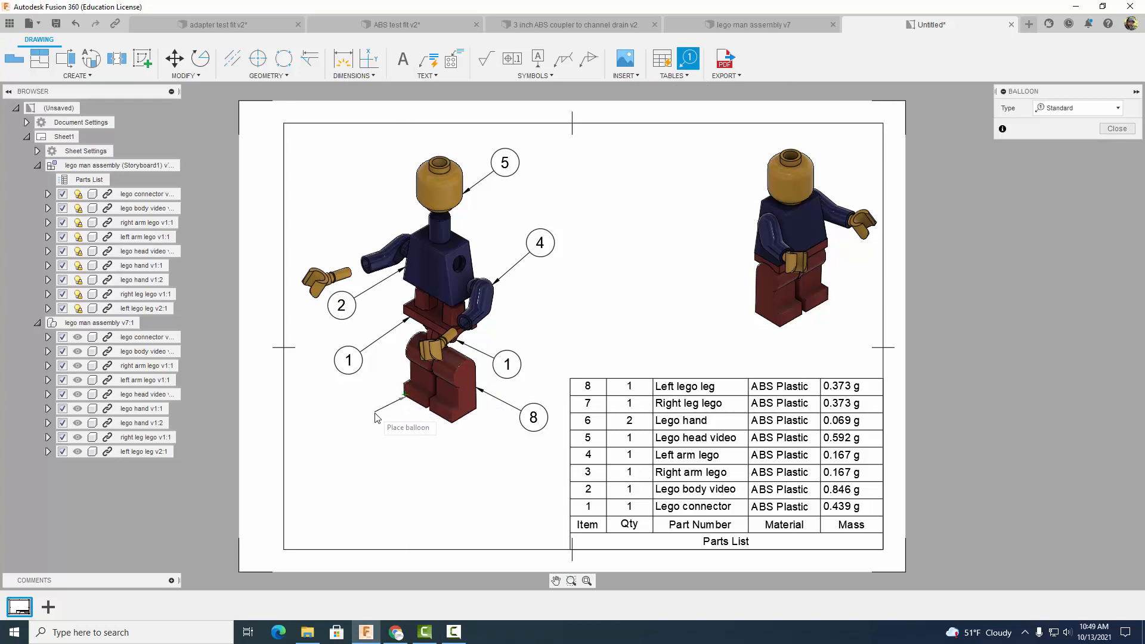
{"action": "left_click", "coordinate": [374, 417]}
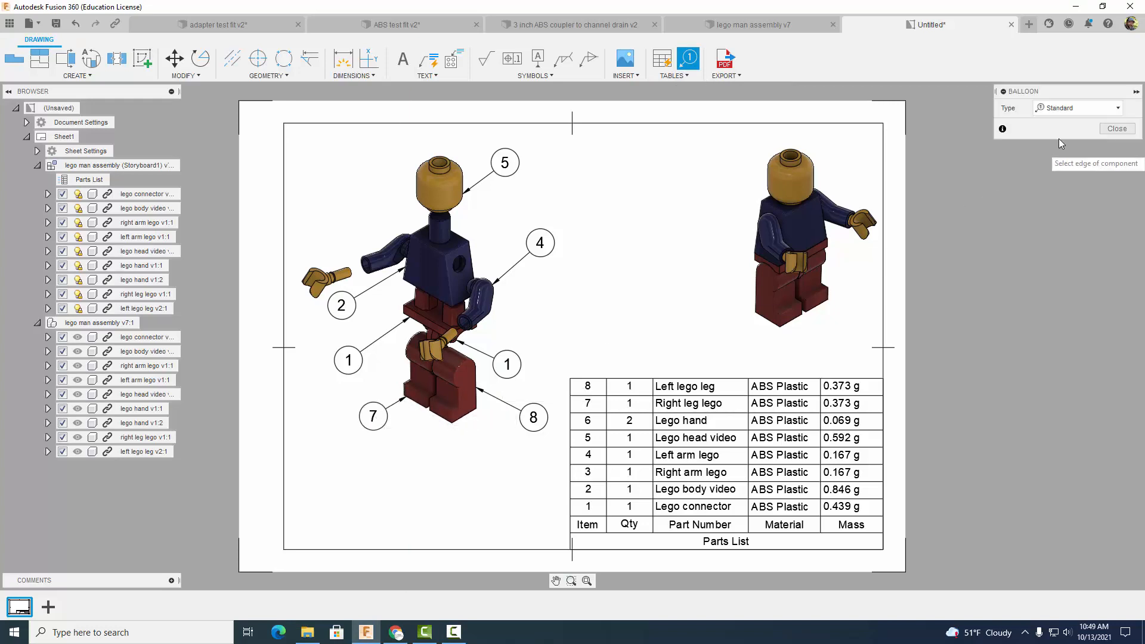
{"action": "left_click", "coordinate": [1116, 129]}
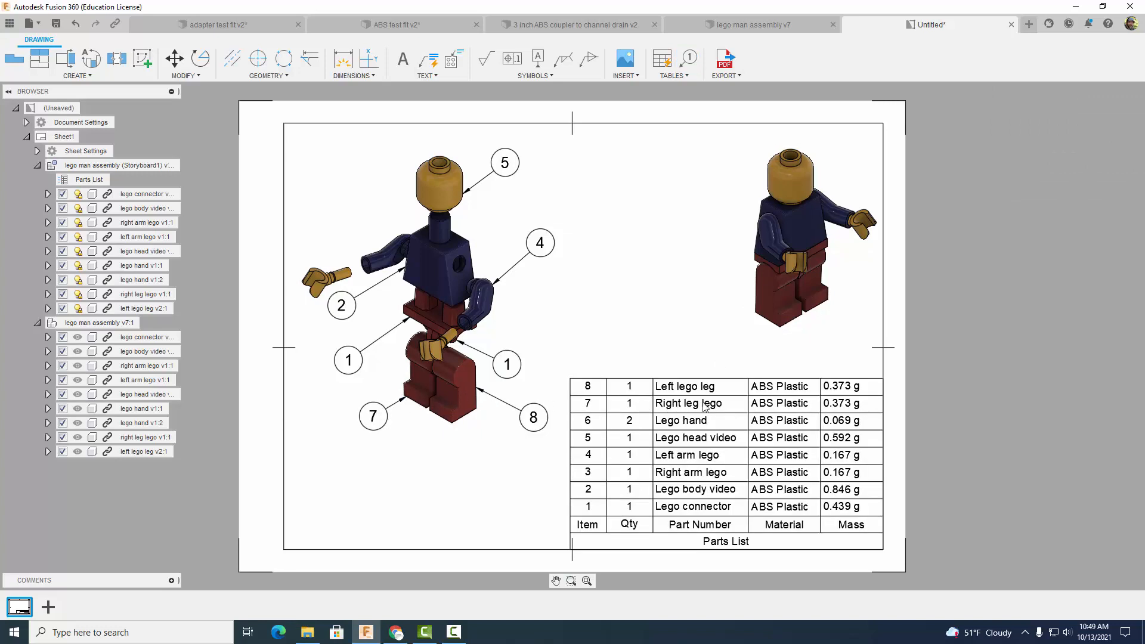
{"action": "left_click", "coordinate": [694, 247]}
{"action": "left_click", "coordinate": [685, 258]}
Save the drawing as "lego man exploded view" in the lego man folder
{"action": "left_click", "coordinate": [56, 25]}
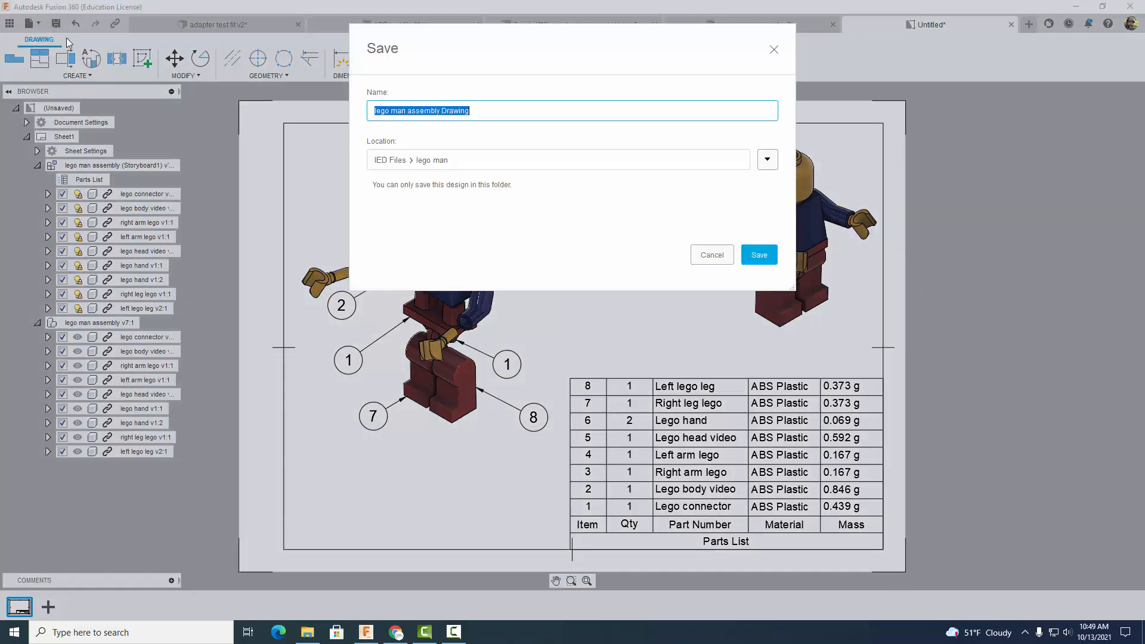
{"action": "type", "text": "le"}
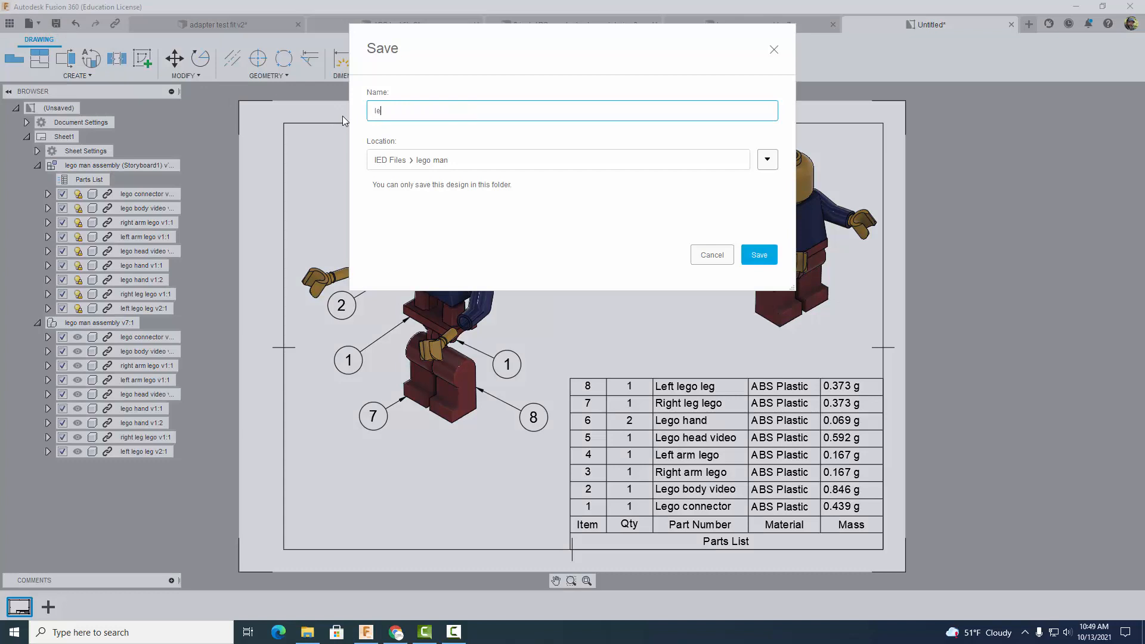
{"action": "type", "text": "go man exploded view"}
{"action": "left_click", "coordinate": [758, 255]}
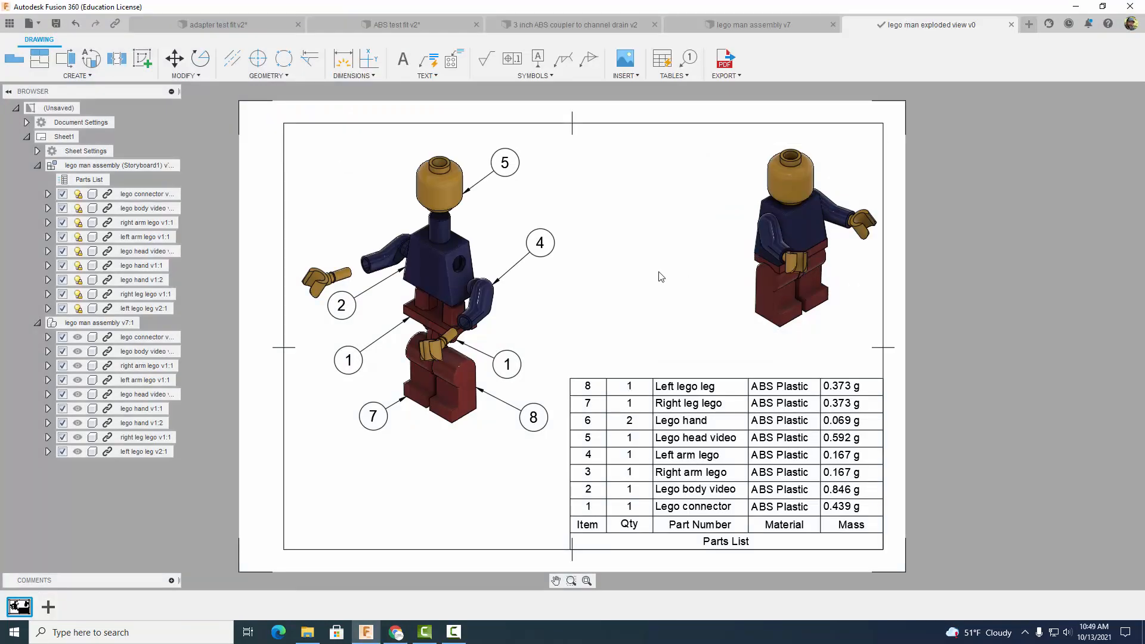